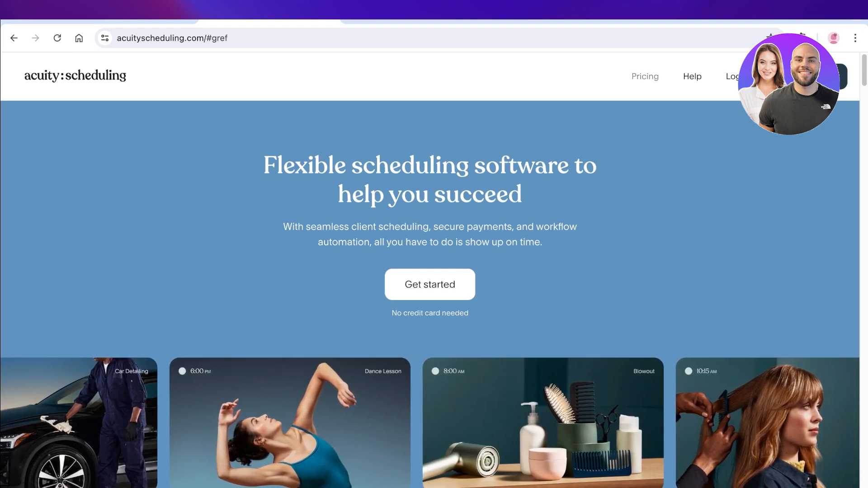
Show the plans with monthly billing: Emerging $20, Growing $34, Powerhouse $61 per month.
right_click(645, 76)
left_click(645, 76)
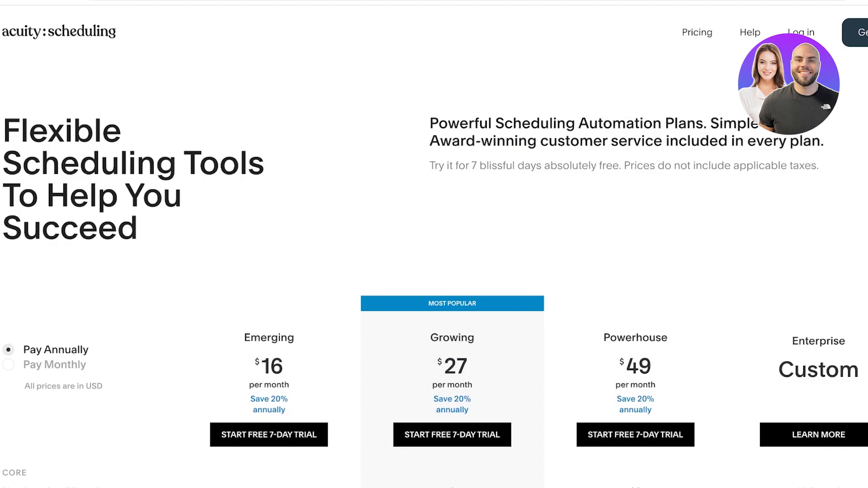
scroll(434, 272, "down", 8)
scroll(434, 271, "up", 3)
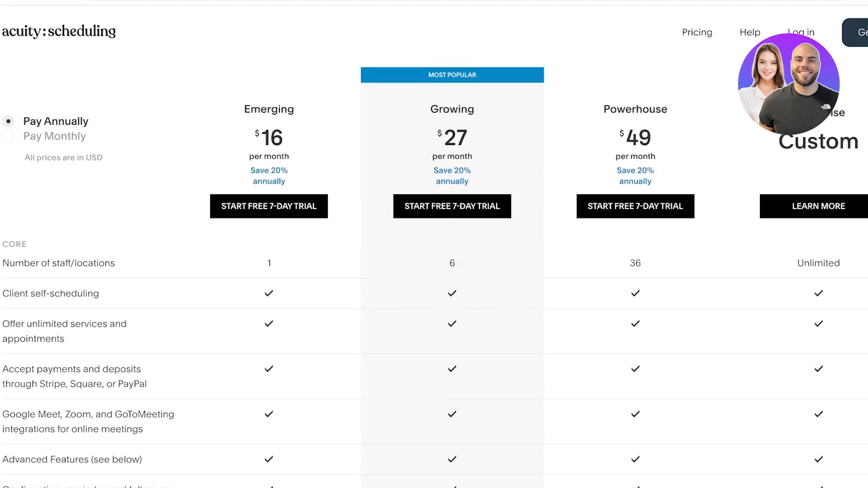
left_click(8, 136)
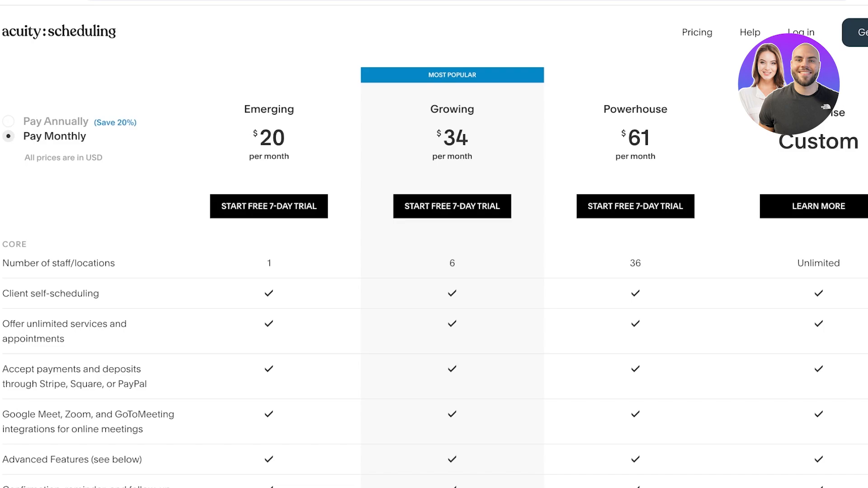
Scroll through the plan comparison table to review what each plan includes.
scroll(434, 271, "up", 2)
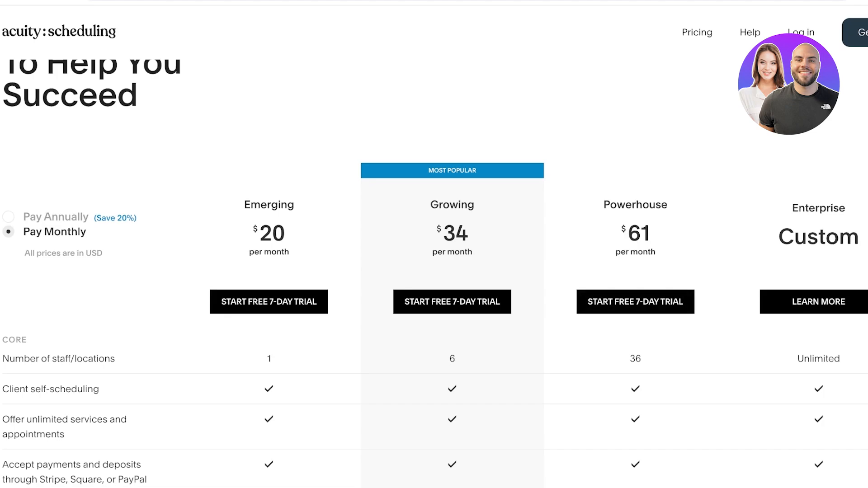
scroll(434, 272, "down", 5)
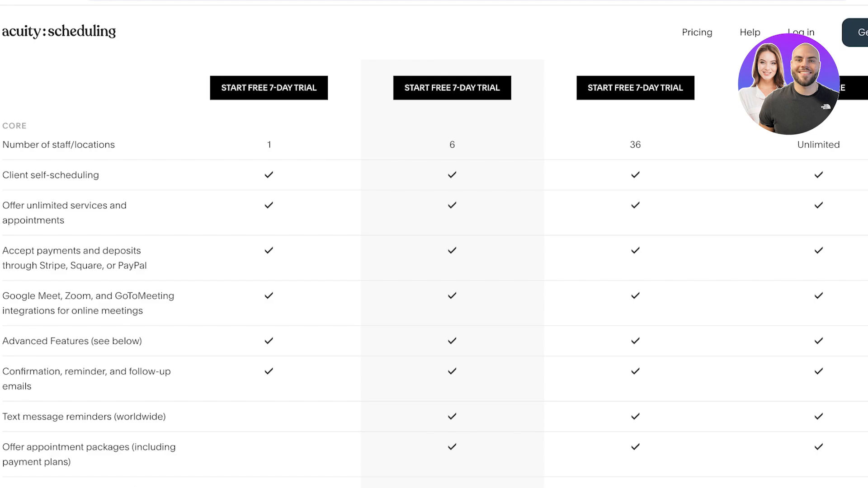
scroll(434, 271, "up", 8)
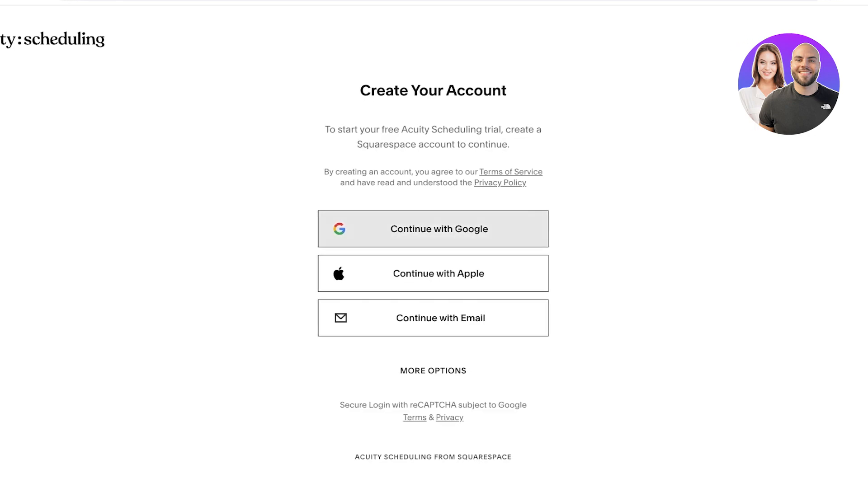
Choose e-mail sign-up and enter the user's first and last name.
left_click(433, 318)
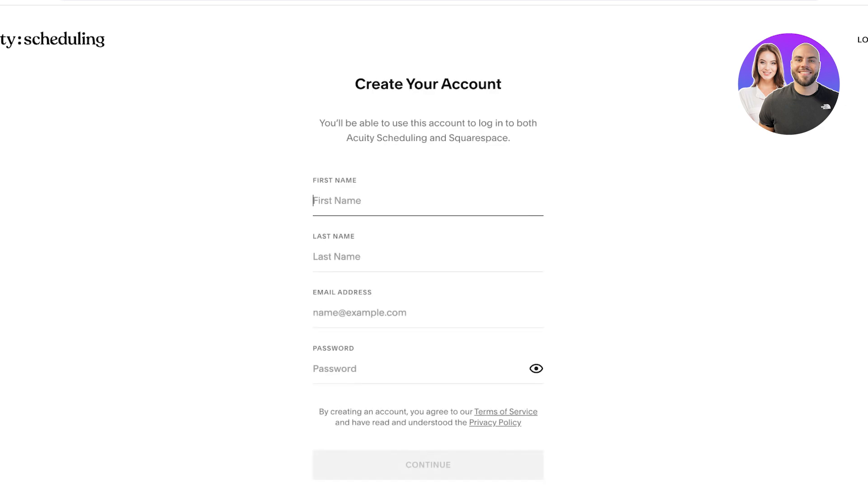
key("Tab")
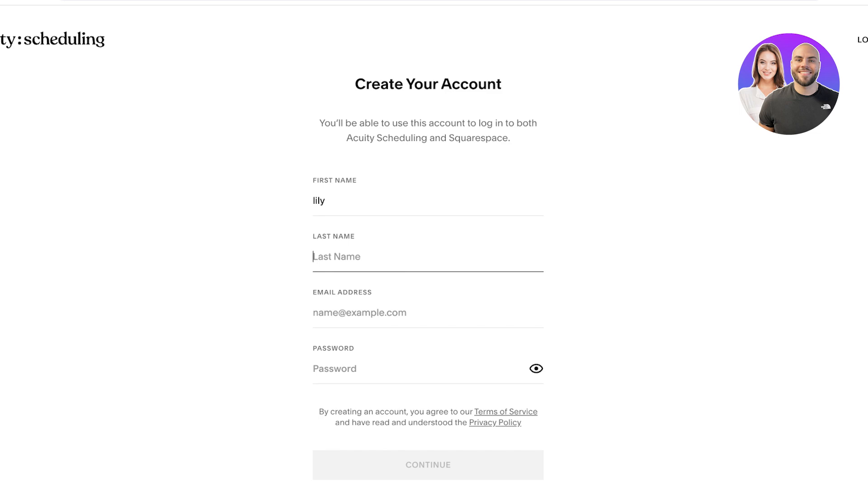
Enter the user's e-mail address and a strong account password.
key("Tab")
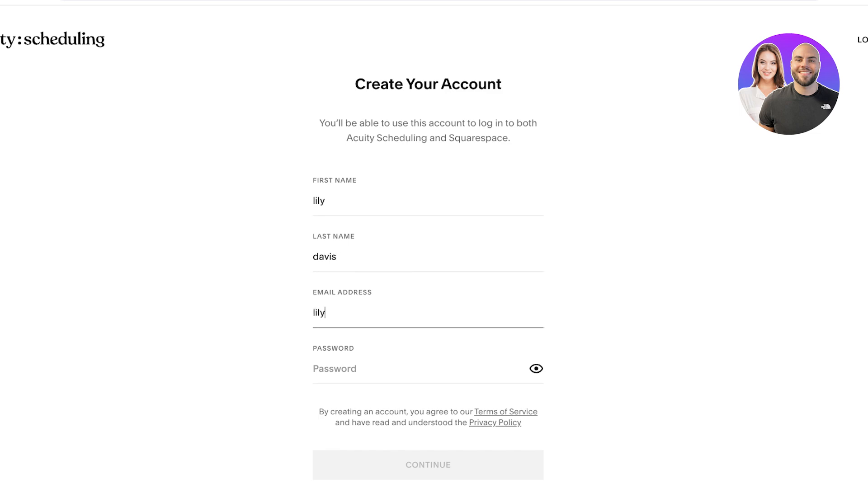
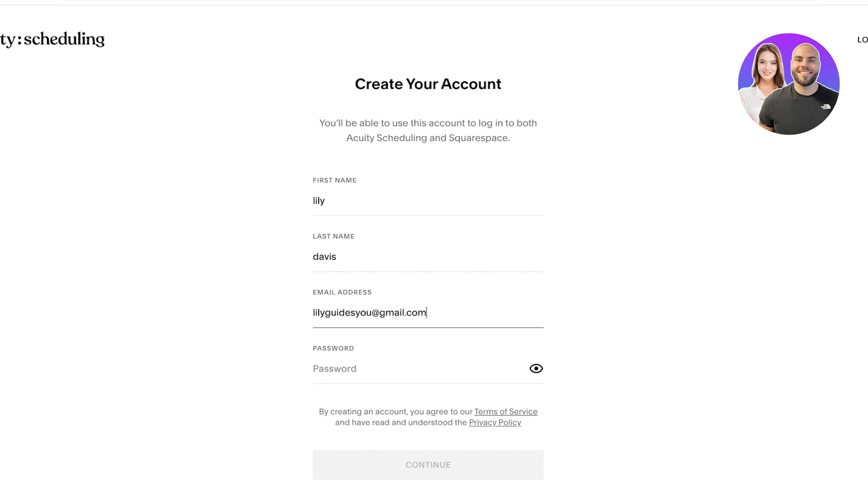
key("Tab")
type("•••••")
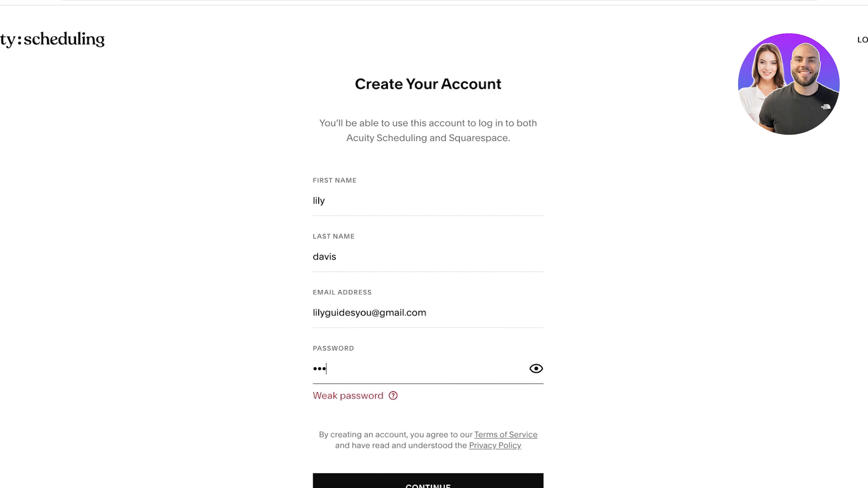
type("•••••")
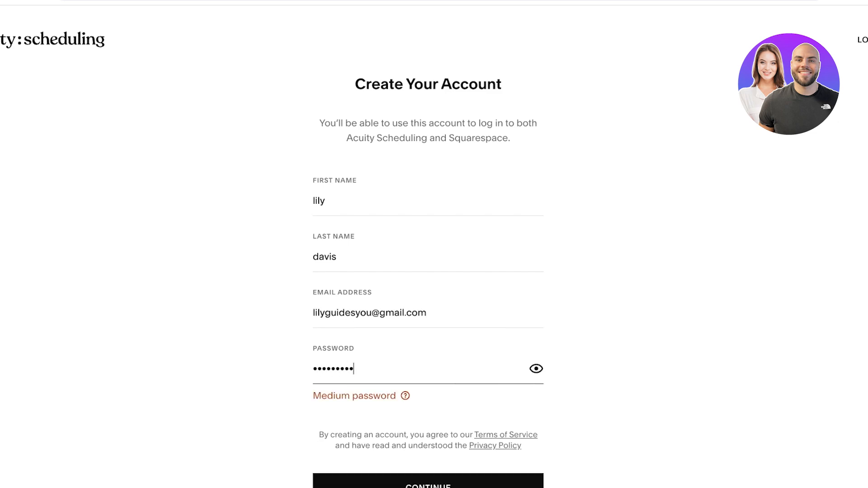
type("••")
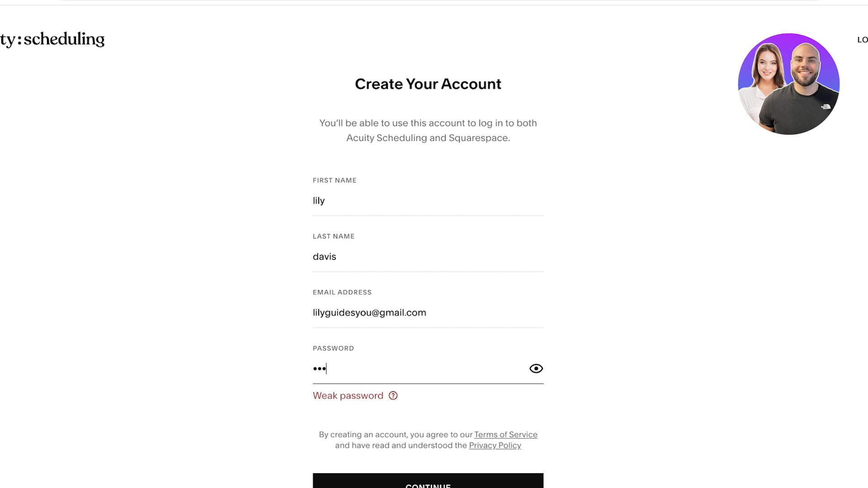
type("•••")
type("••••••")
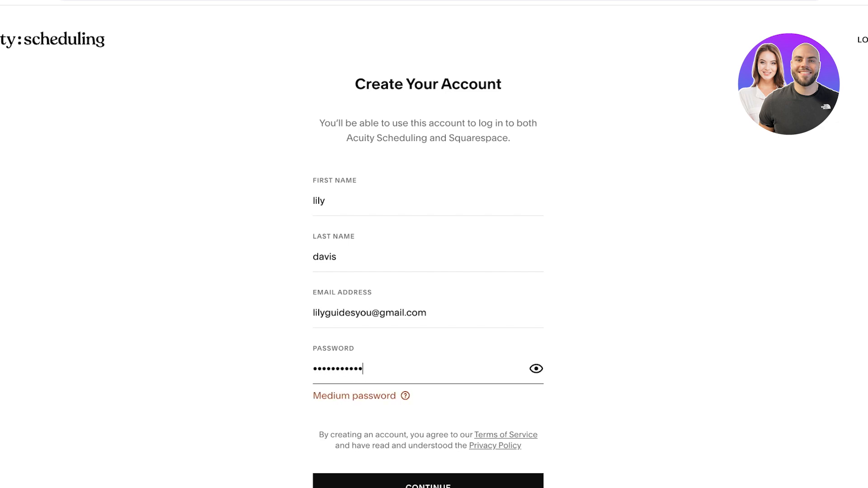
type("••••••")
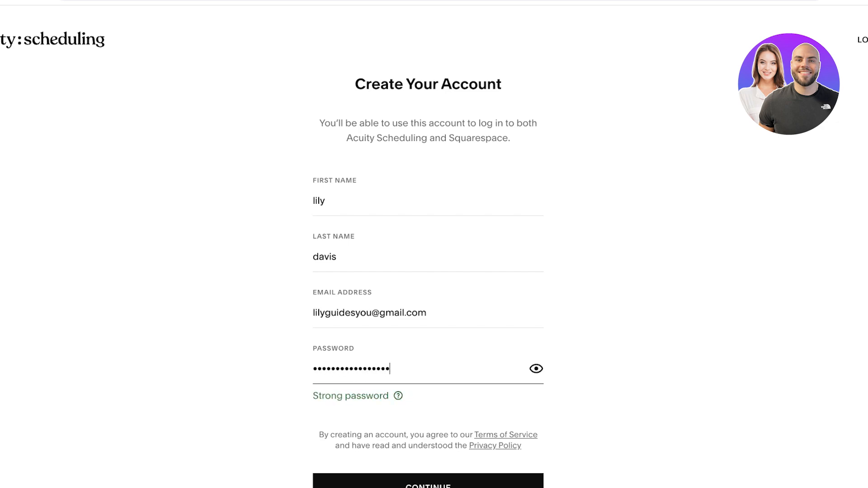
scroll(428, 377, "down", 3)
Create the account and set the business name to 'Lilys'.
left_click(428, 377)
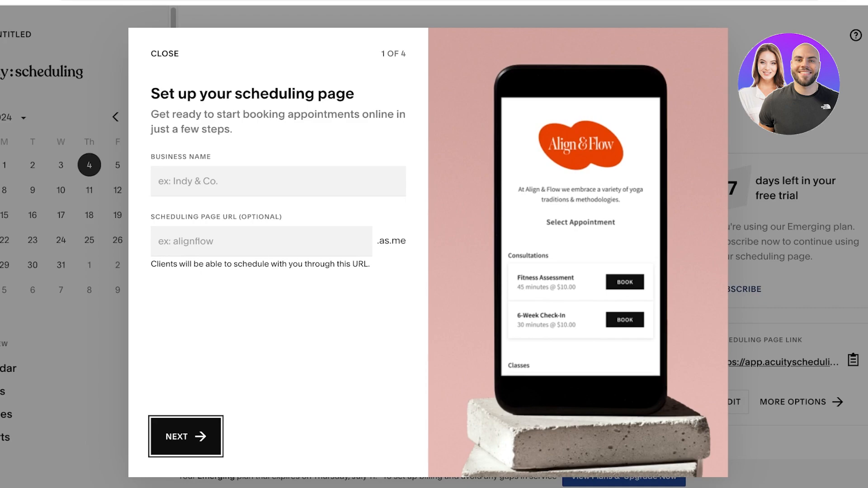
left_click(278, 181)
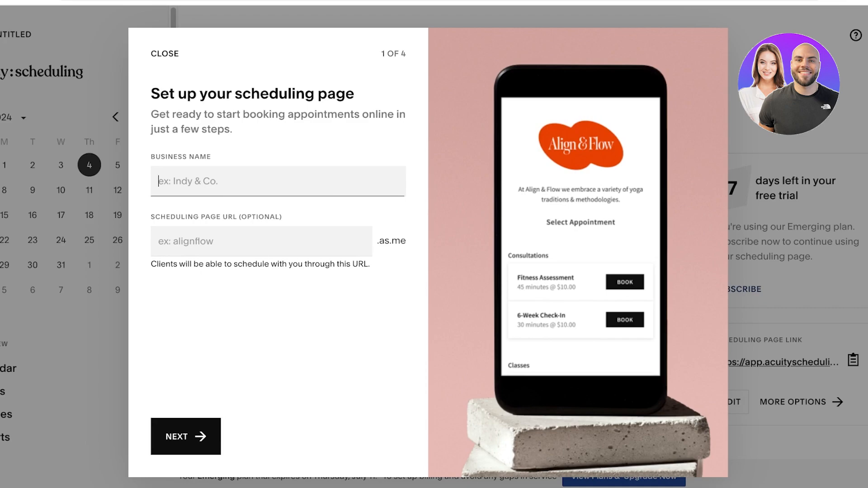
type("Lilys")
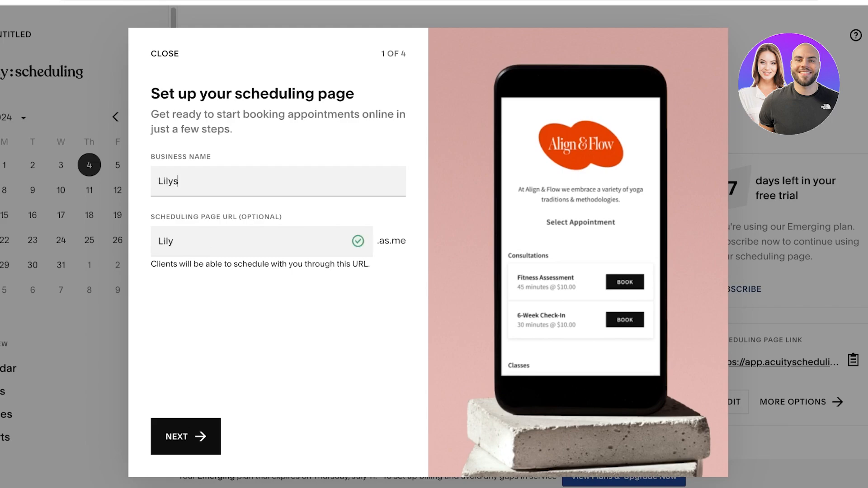
left_click(186, 437)
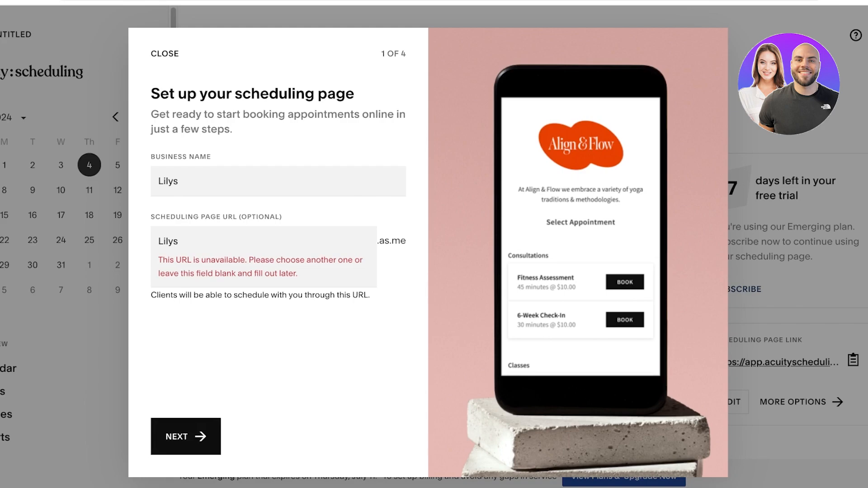
Change the scheduling page URL to the available 'Lilys0' and continue to appointment types.
left_click(178, 241)
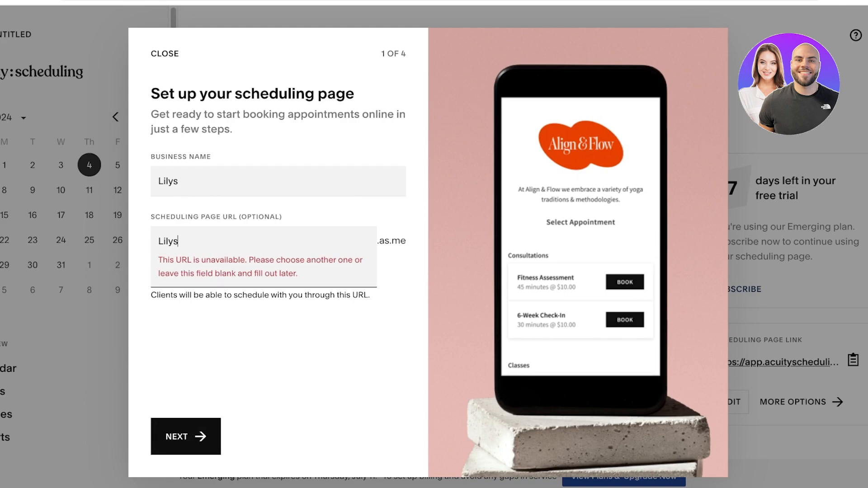
type("0")
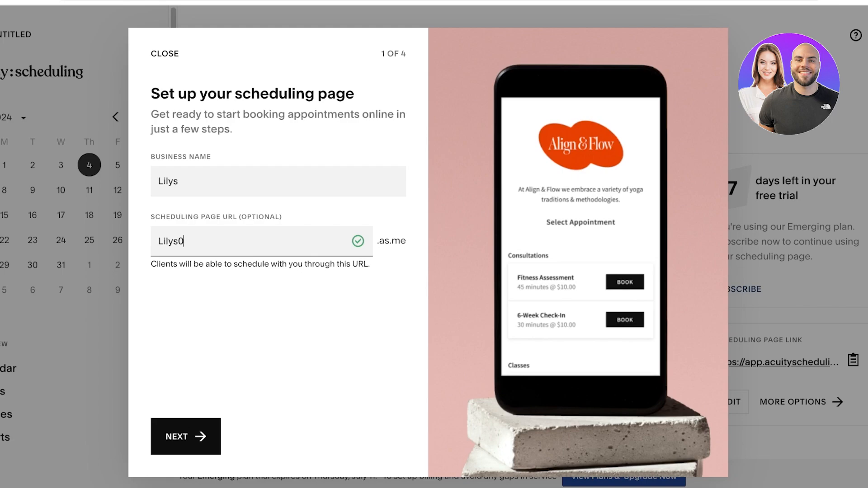
key("Tab")
key("Return")
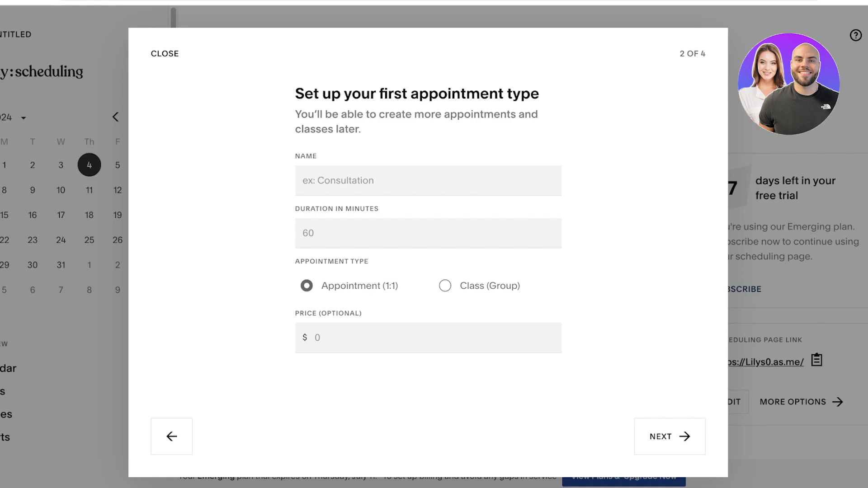
Create 'Acrylic Nails with art/gems', 120 minutes at $60, and continue to availability.
left_click(338, 180)
type("C")
key("BackSpace")
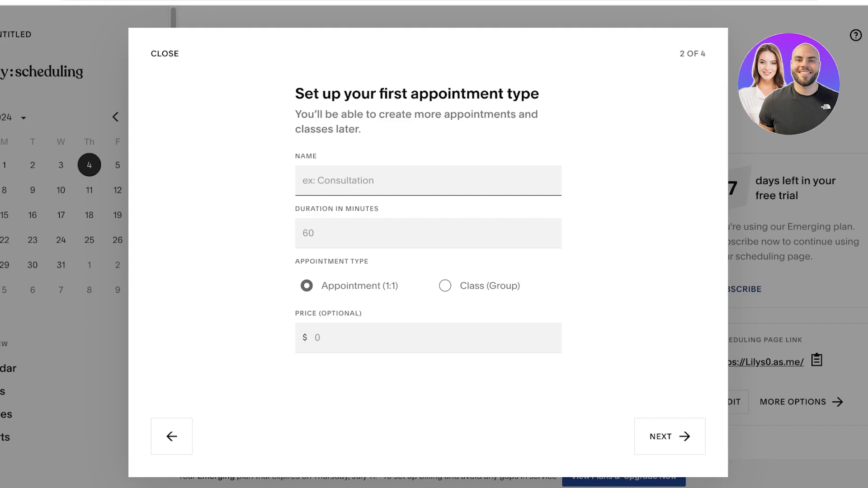
type("Acrylic Nails with ")
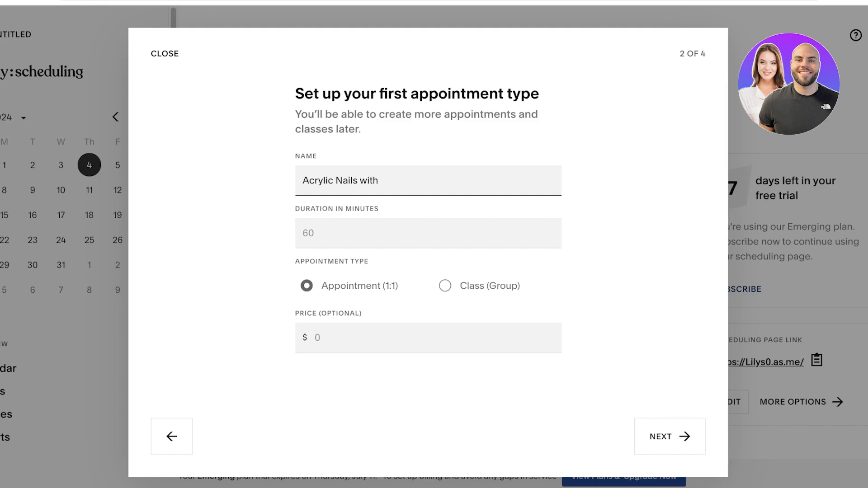
type("art/gems")
left_click(308, 234)
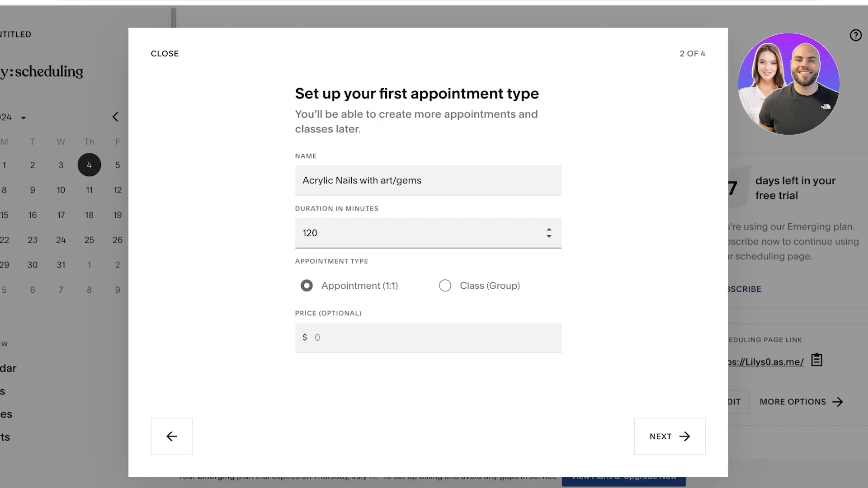
left_click(316, 338)
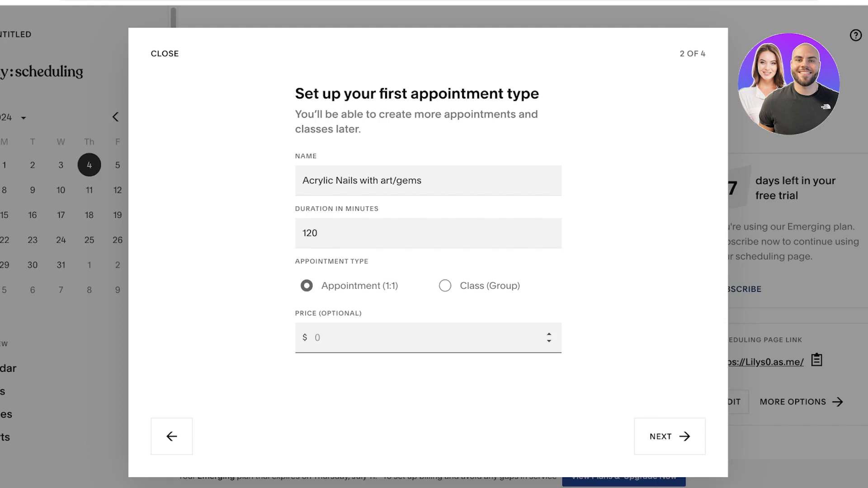
type("100")
key("BackSpace")
key("BackSpace")
key("BackSpace")
type("60")
left_click(669, 436)
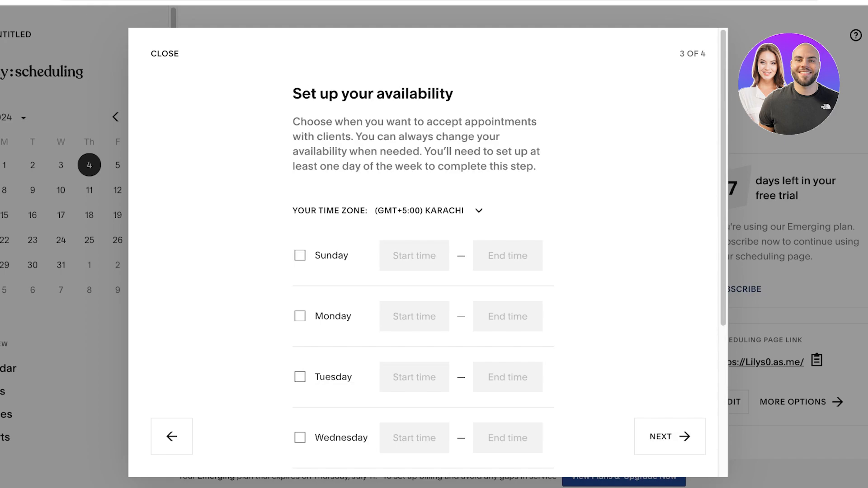
Keep the Karachi time zone and make Sunday available 9:00AM–5:00PM.
left_click(479, 210)
left_click(478, 211)
left_click(299, 256)
left_click(300, 255)
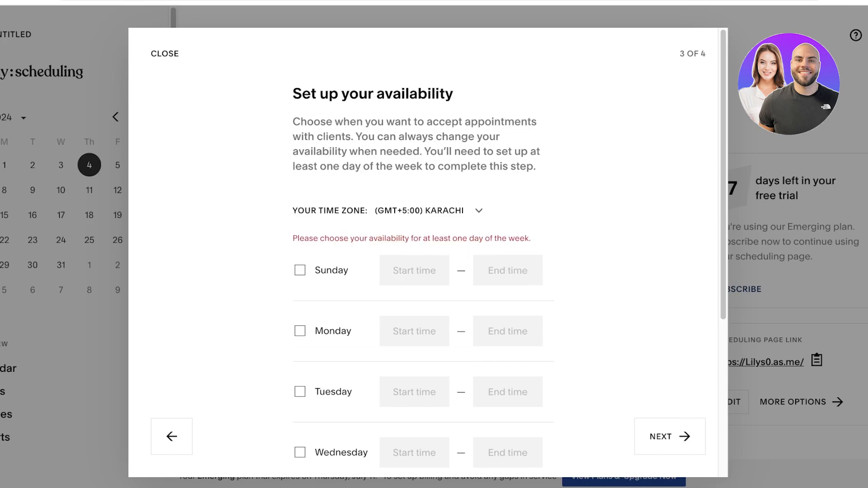
left_click(300, 270)
scroll(299, 266, "down", 1)
left_click(300, 253)
left_click(299, 268)
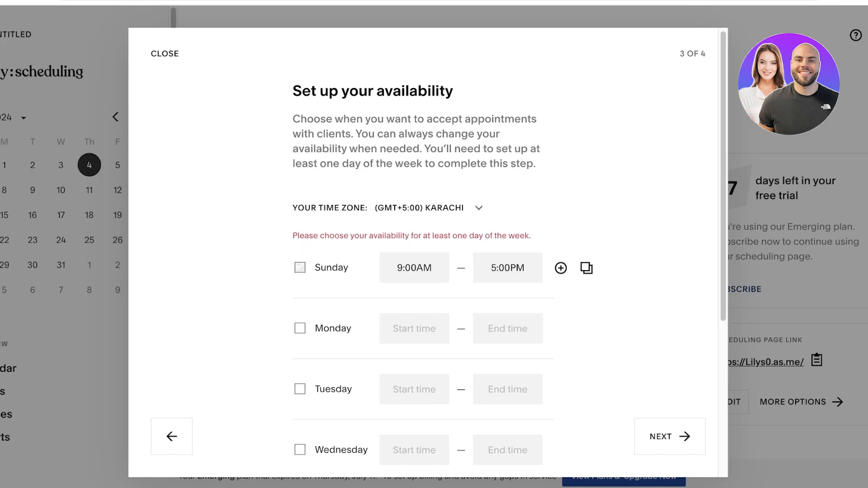
Make Monday through Friday available 9:00AM–5:00PM, leaving Saturday off.
left_click(300, 312)
scroll(300, 313, "down", 3)
left_click(300, 231)
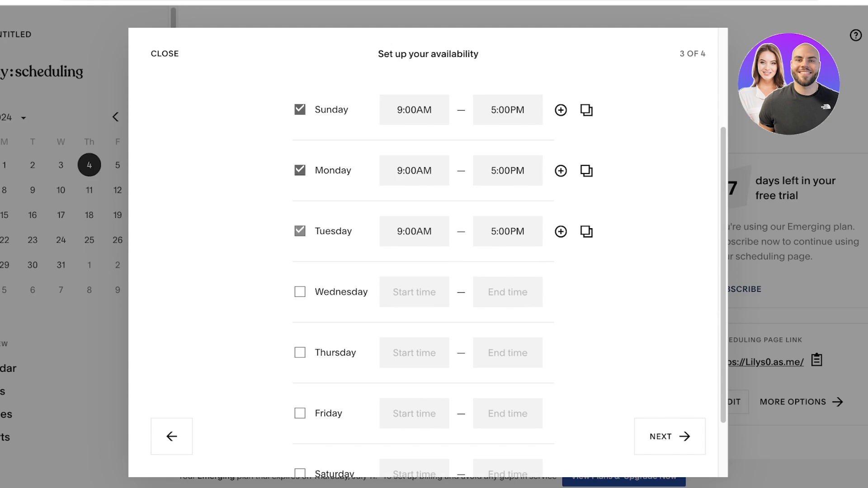
left_click(299, 292)
left_click(300, 353)
scroll(300, 352, "down", 2)
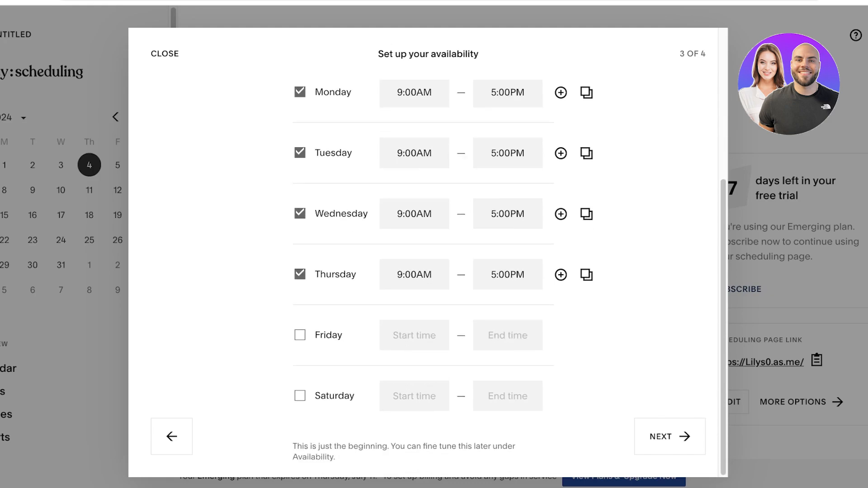
left_click(300, 335)
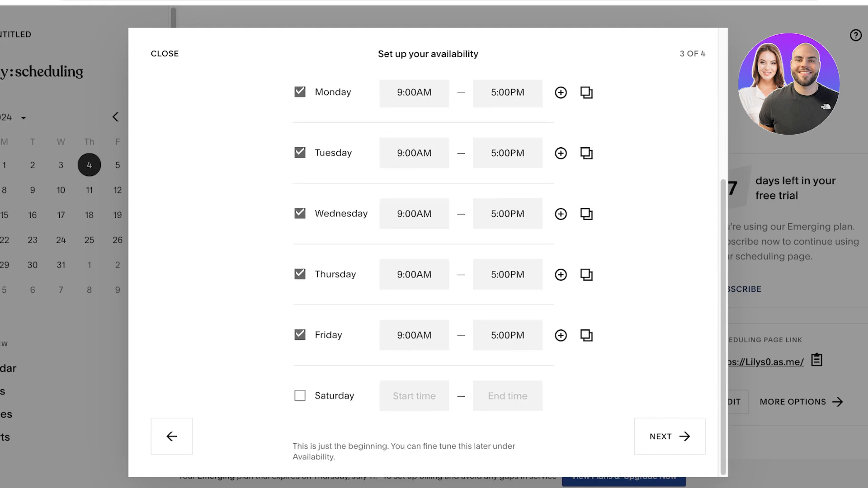
scroll(423, 271, "up", 3)
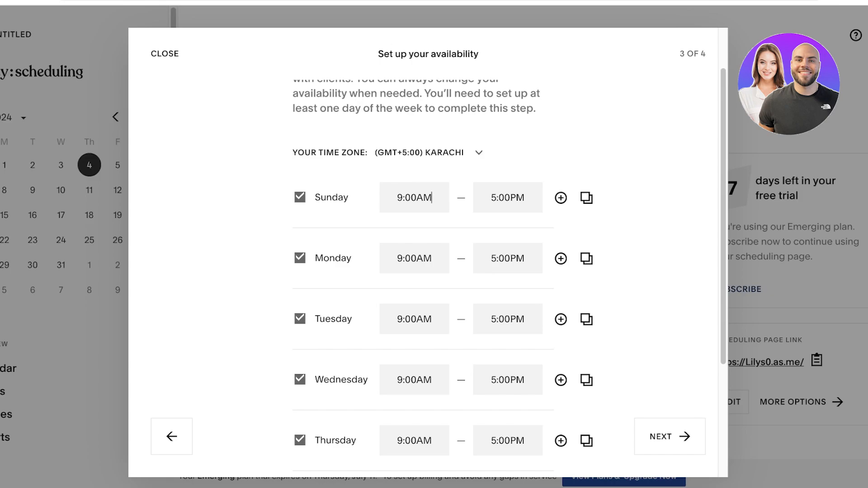
Change Sunday's end time from 5:00PM to 12:00PM.
key("Tab")
type("1A")
key("BackSpace")
key("BackSpace")
type("12PM")
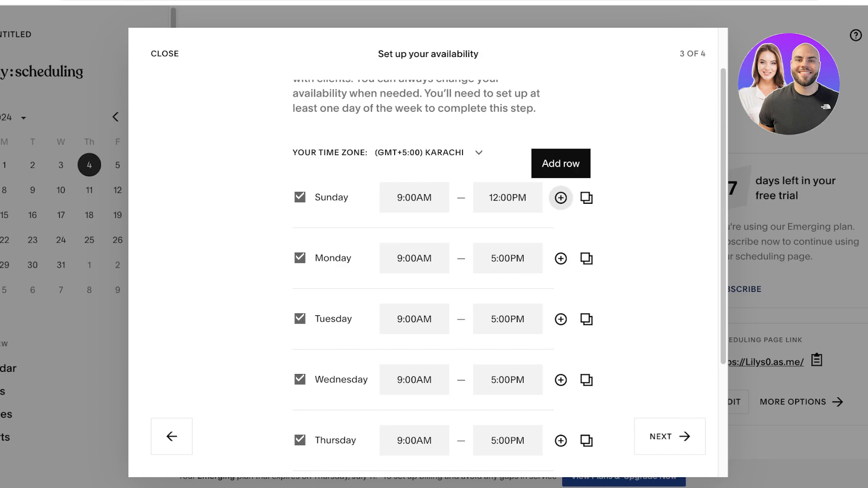
Add a second Sunday time slot with PM times ending at 4PM.
left_click(560, 198)
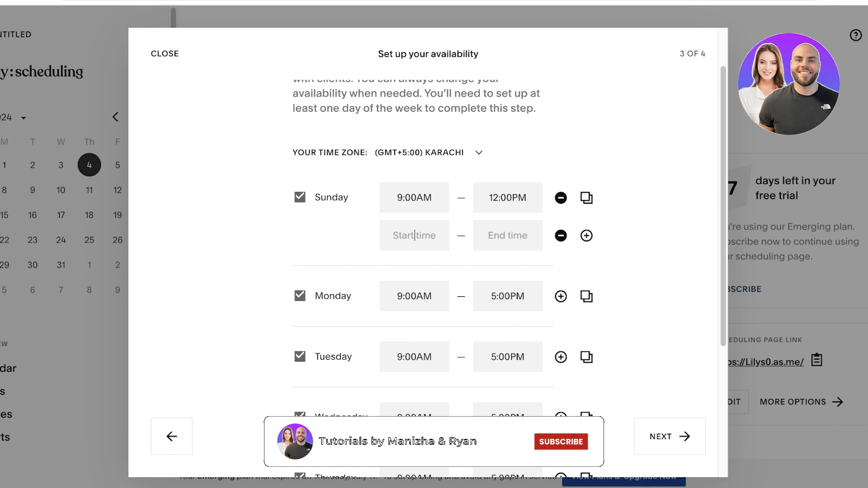
type("2")
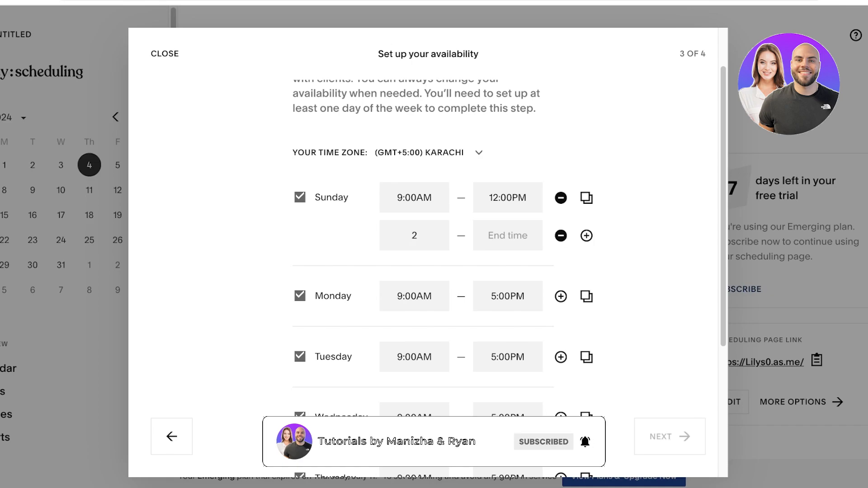
type("4")
left_click(431, 235)
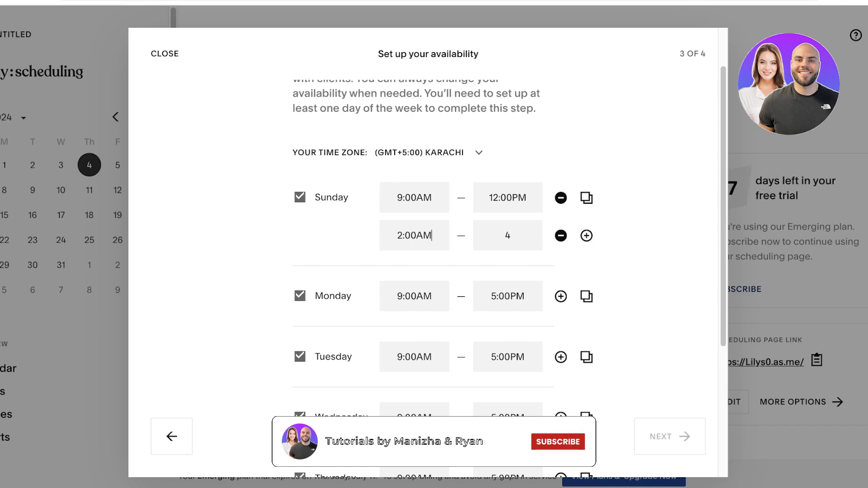
key("BackSpace")
key("BackSpace")
type("PM")
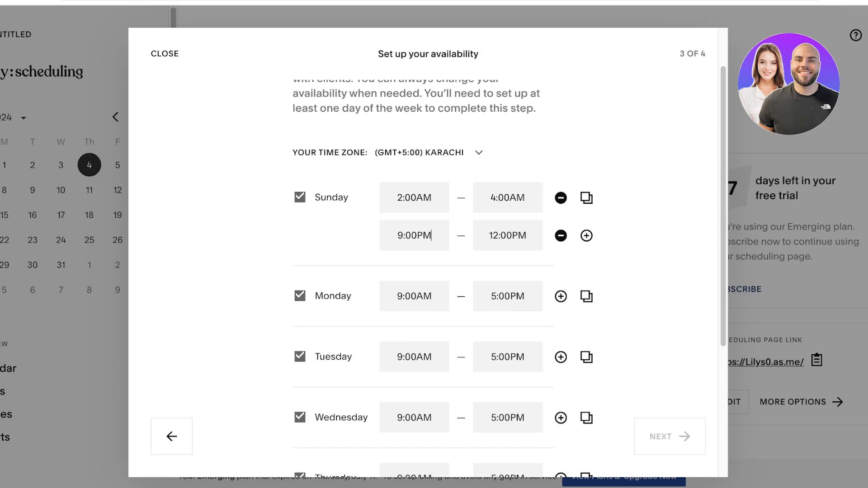
key("Tab")
type("4PN")
key("BackSpace")
key("BackSpace")
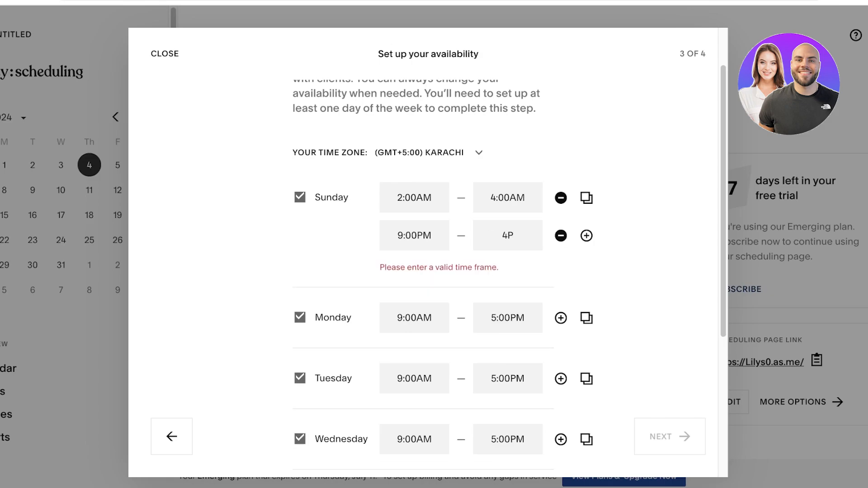
type("PM")
Retype the first Sunday slot's start and end times, ending at 12PM.
double_click(504, 198)
triple_click(414, 198)
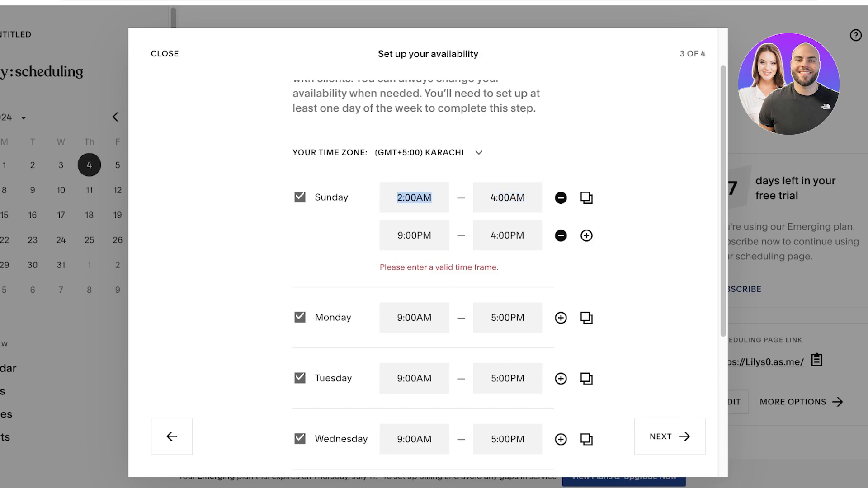
type("9PM")
triple_click(507, 197)
key("BackSpace")
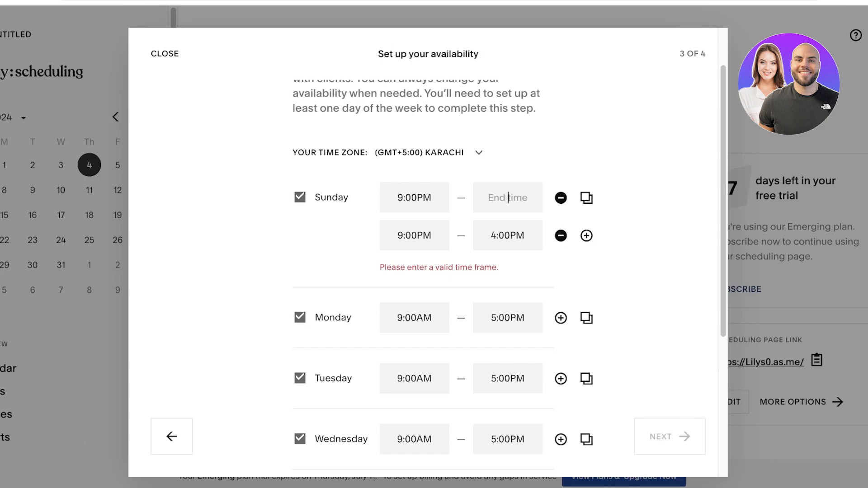
type("12PM")
Fix the start times to 9AM for the first slot and 2PM for the second.
left_click(411, 236)
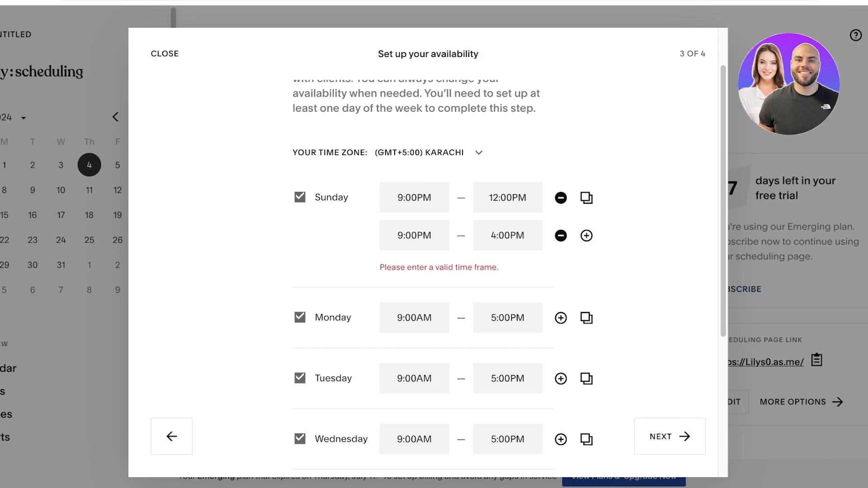
triple_click(405, 235)
triple_click(414, 197)
type("9AM")
left_click(432, 236)
triple_click(400, 235)
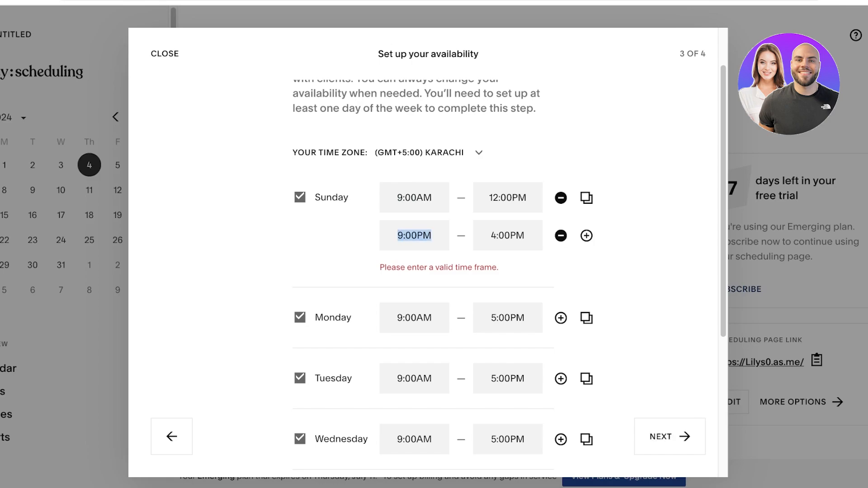
type("2PM")
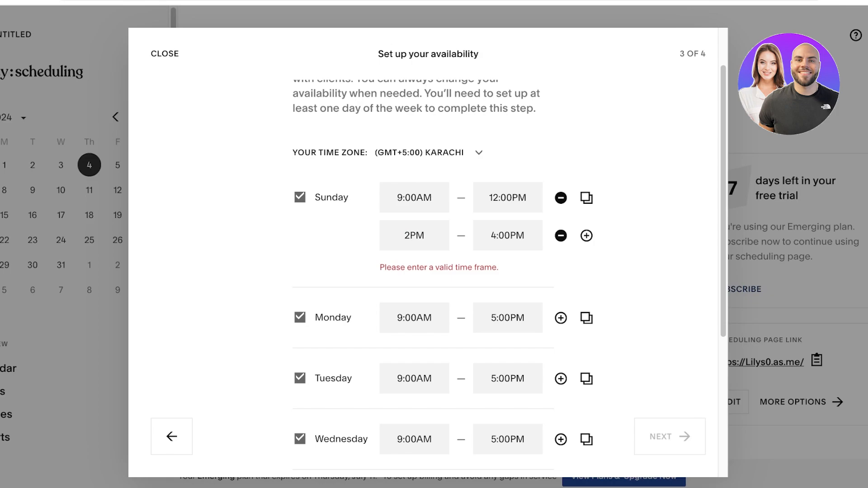
key("Return")
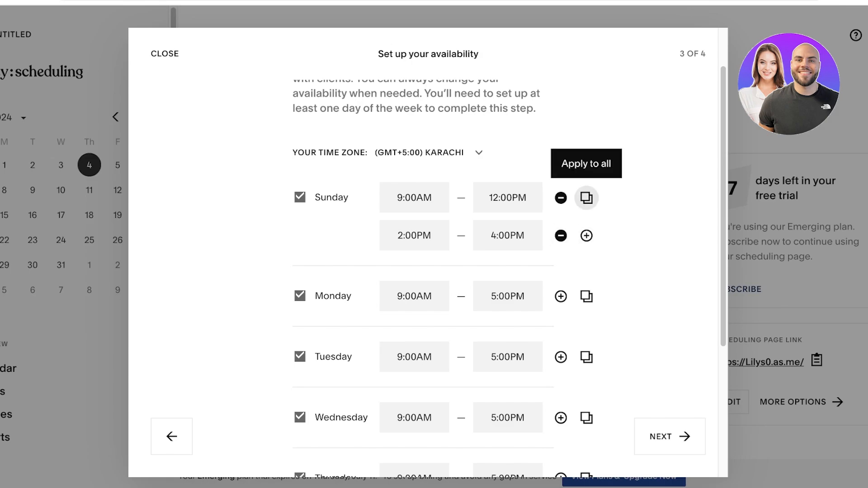
Apply Sunday's 9:00AM–12:00PM and 2:00PM–4:00PM slots to every day.
left_click(586, 197)
scroll(586, 198, "down", 6)
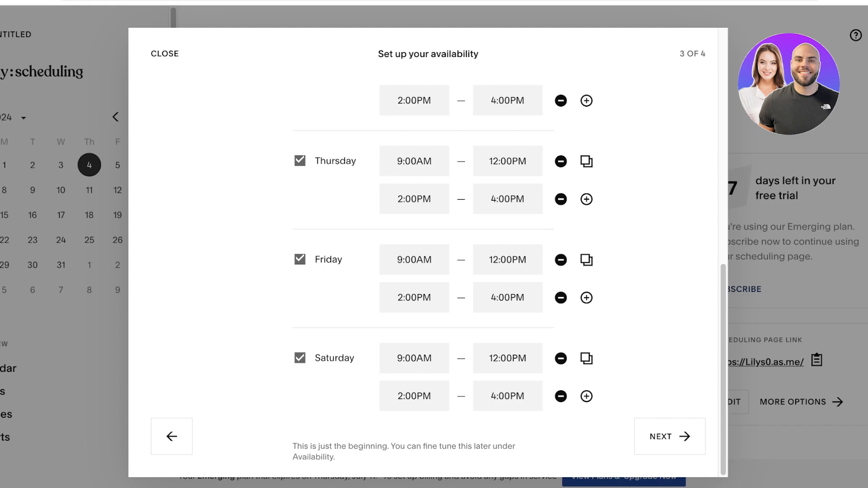
scroll(428, 272, "up", 10)
scroll(427, 271, "down", 4)
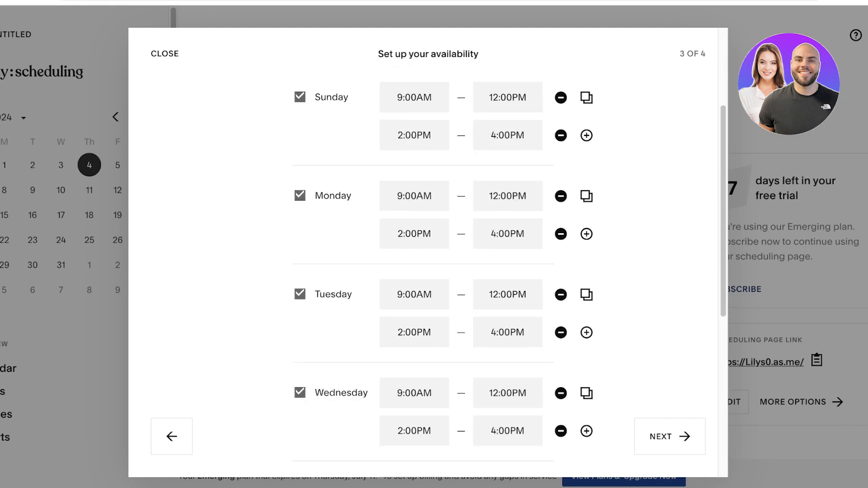
scroll(427, 272, "down", 5)
scroll(428, 271, "up", 4)
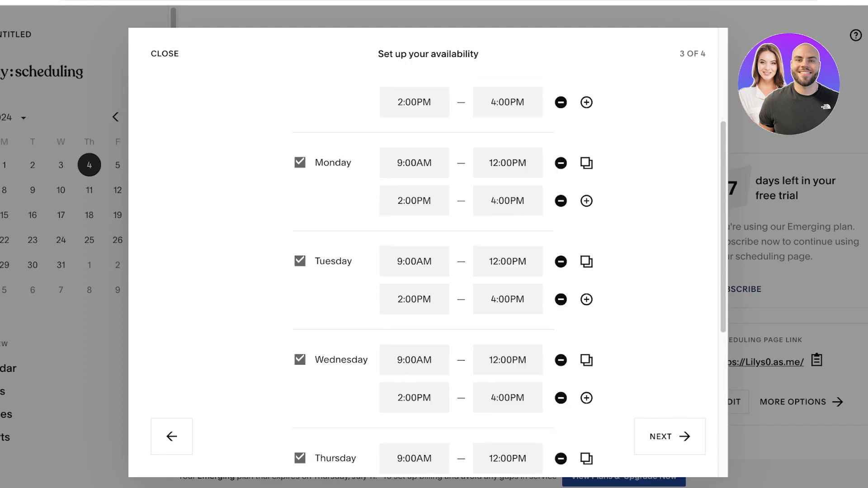
scroll(428, 271, "down", 6)
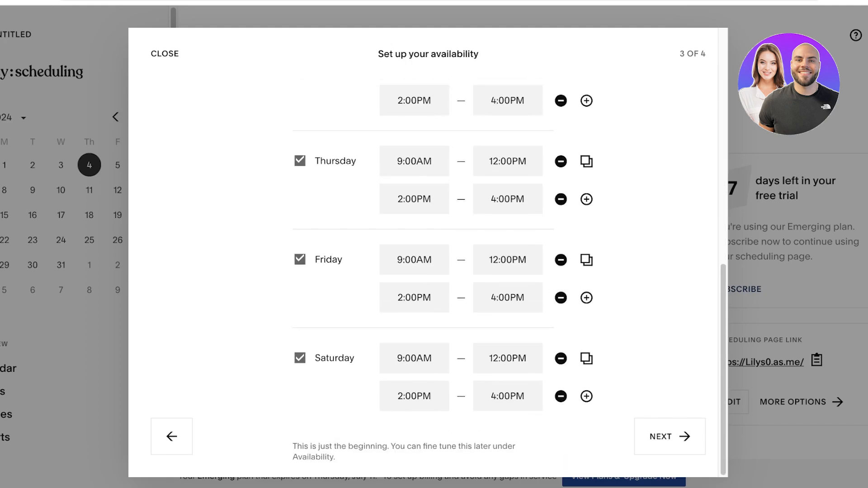
Delete Friday's afternoon slot so Friday keeps only the morning.
left_click(560, 297)
scroll(428, 280, "up", 1)
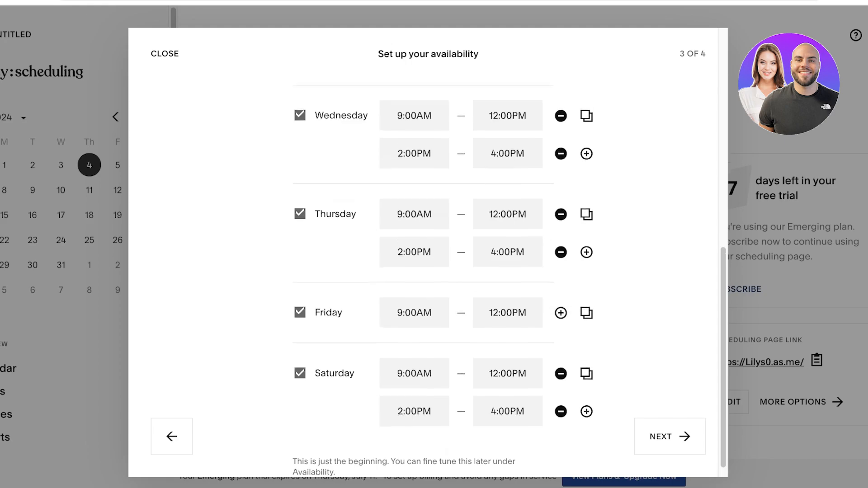
scroll(428, 280, "down", 1)
scroll(428, 280, "up", 1)
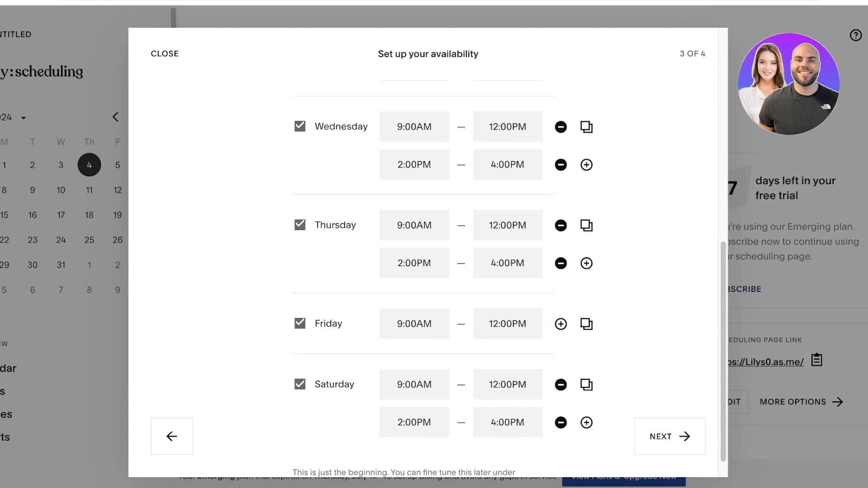
scroll(586, 396, "up", 5)
scroll(587, 396, "down", 6)
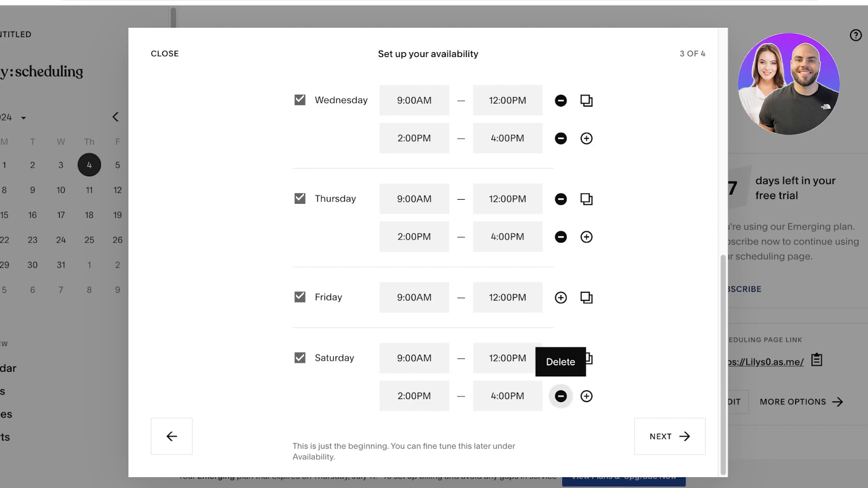
Make Saturday unavailable and continue to the payments step.
left_click(560, 396)
left_click(561, 396)
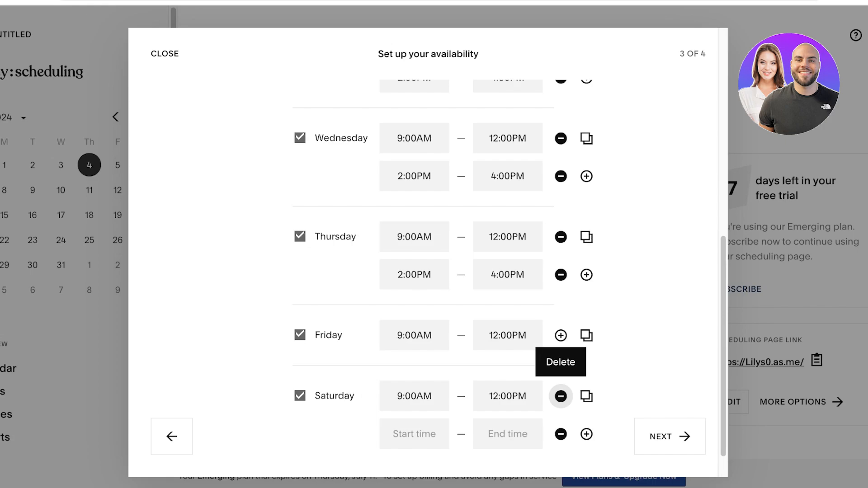
left_click(300, 396)
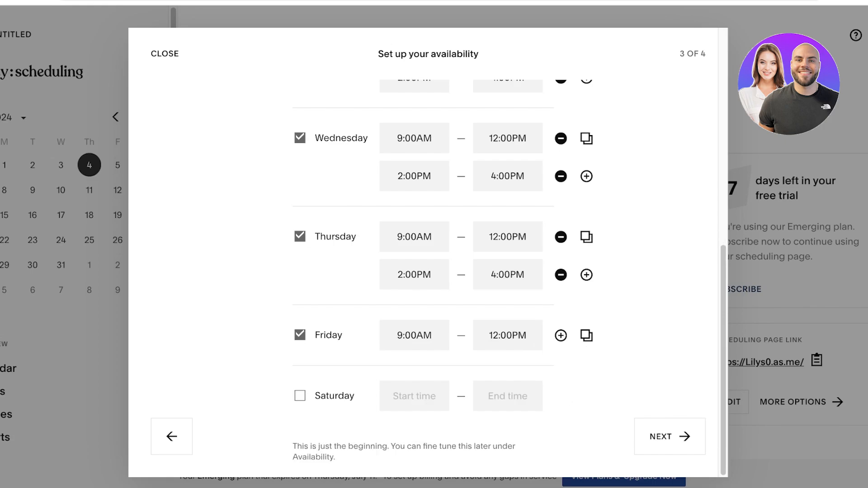
left_click(670, 437)
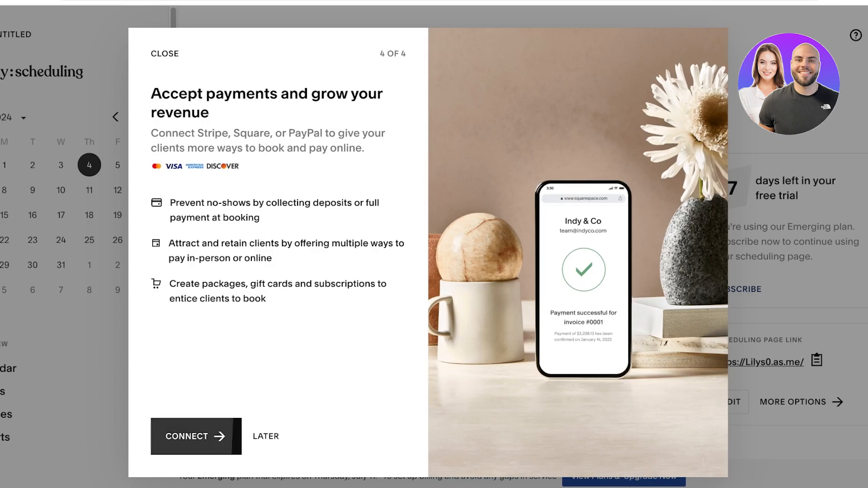
left_click(196, 436)
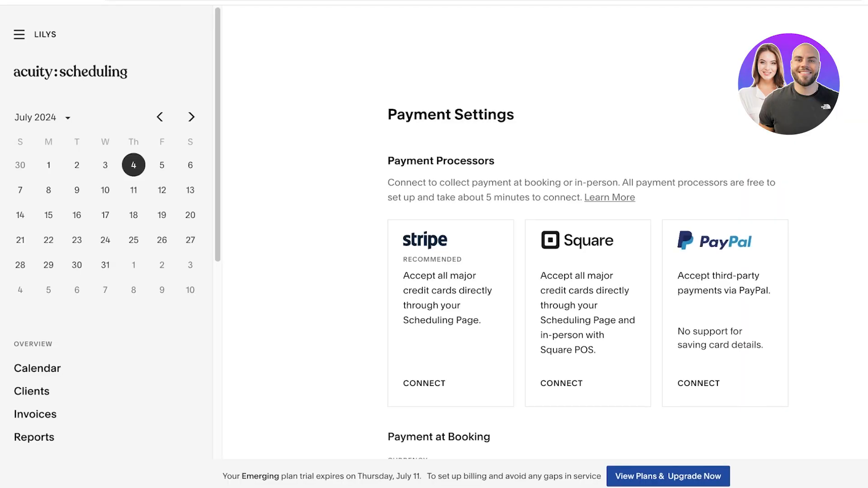
scroll(588, 271, "down", 5)
scroll(588, 271, "up", 2)
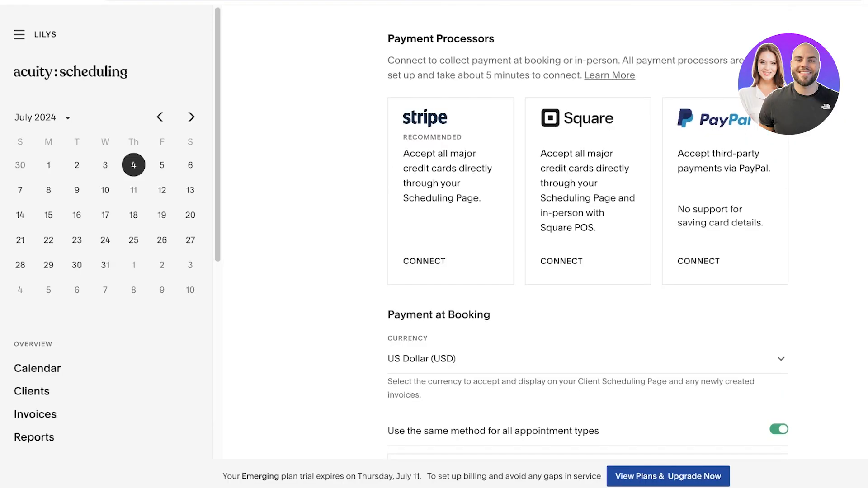
scroll(587, 271, "down", 5)
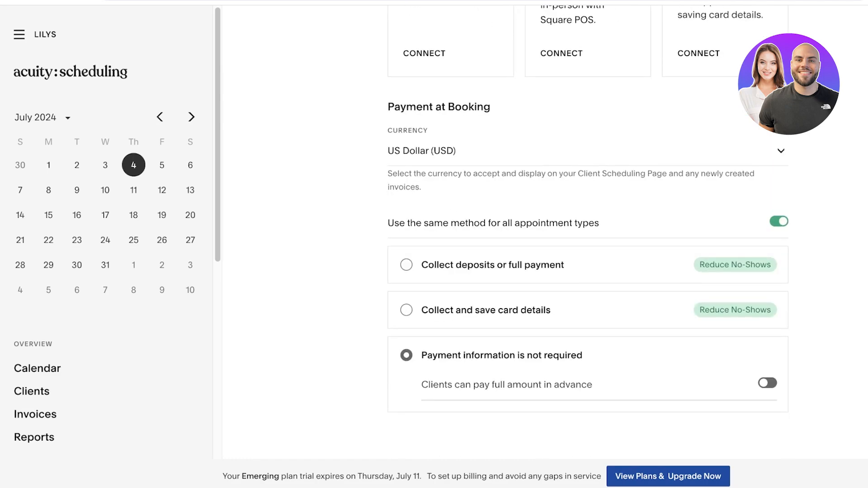
left_click(587, 151)
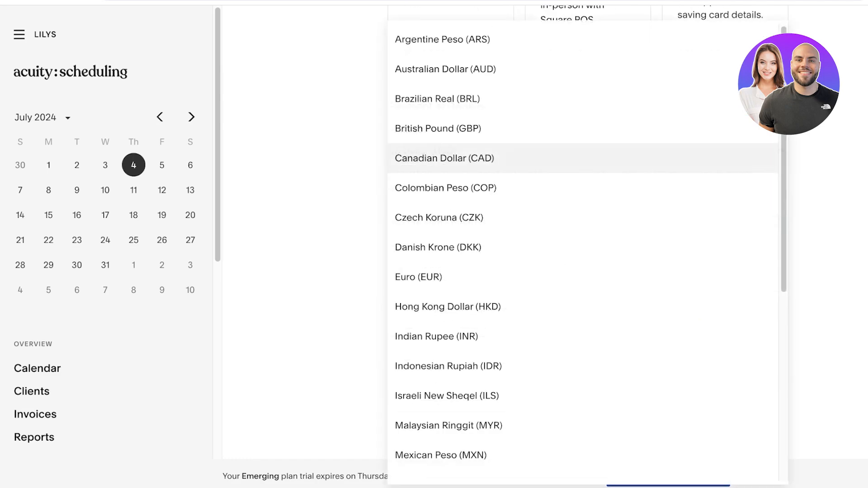
left_click(814, 195)
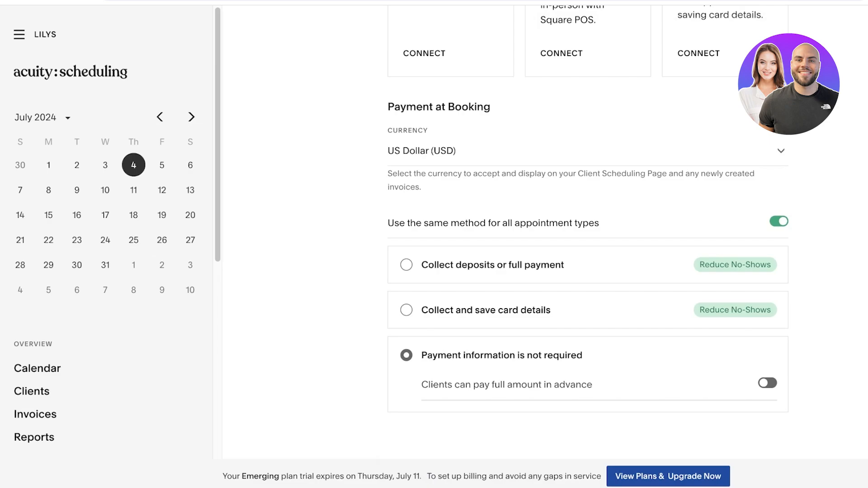
left_click(406, 265)
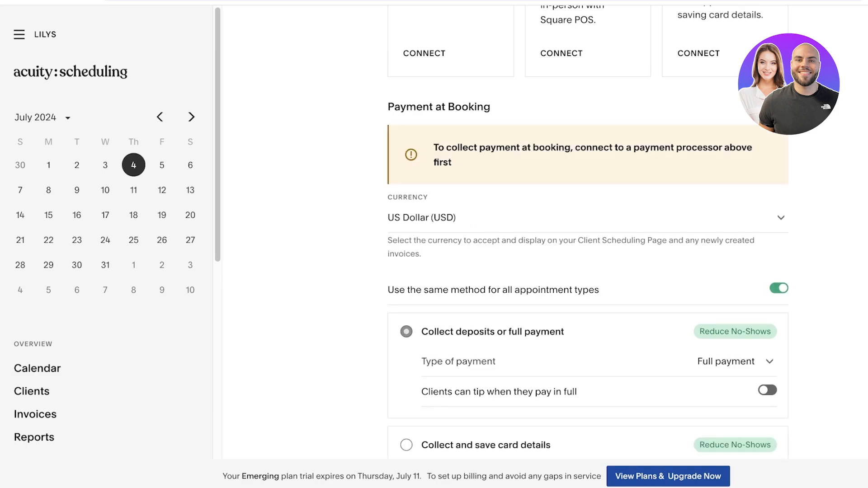
scroll(587, 265, "down", 2)
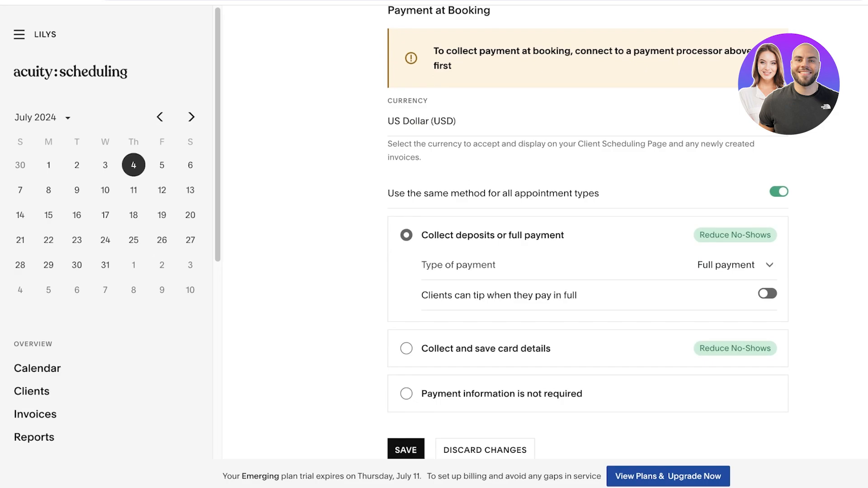
left_click(406, 349)
left_click(406, 394)
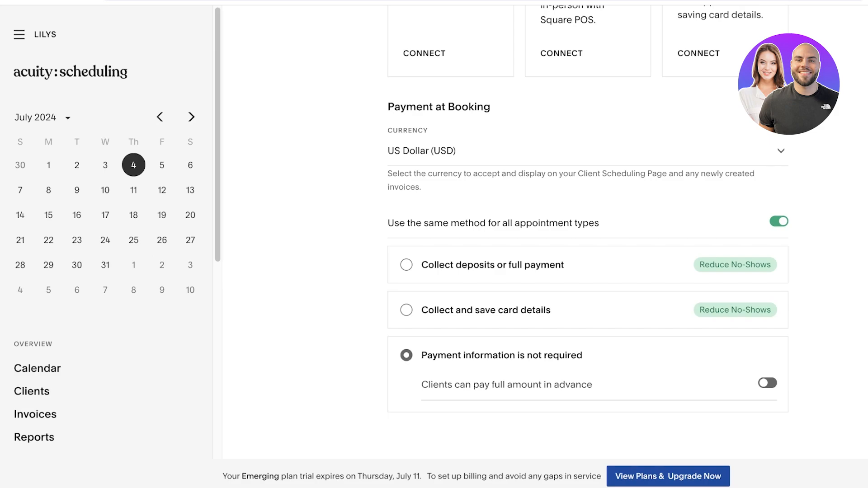
Collect deposits at booking using Deposit amount (%) set to 30.
left_click(406, 265)
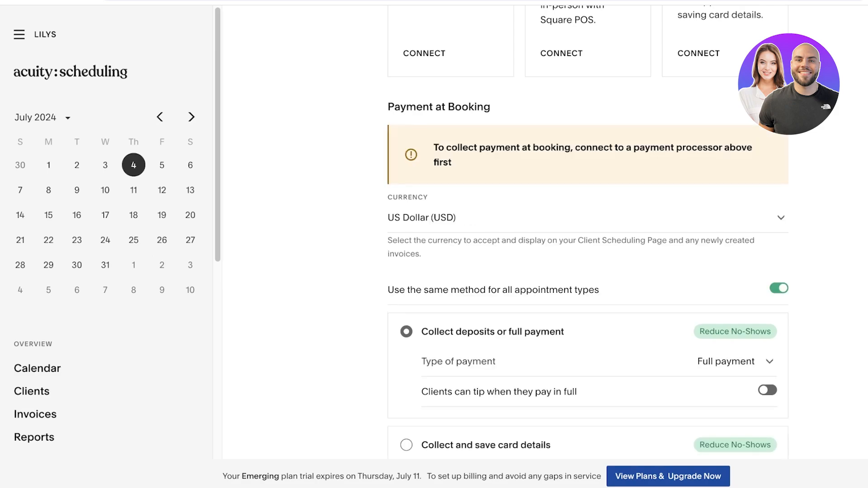
left_click(746, 361)
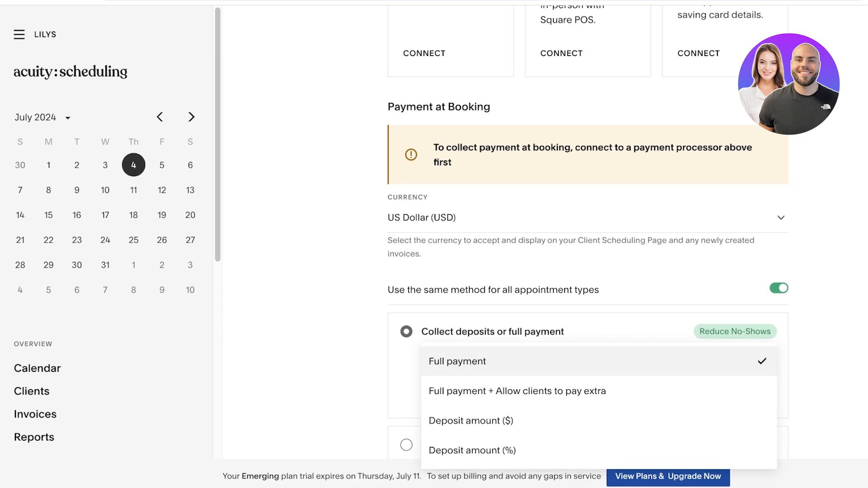
left_click(471, 420)
left_click(746, 361)
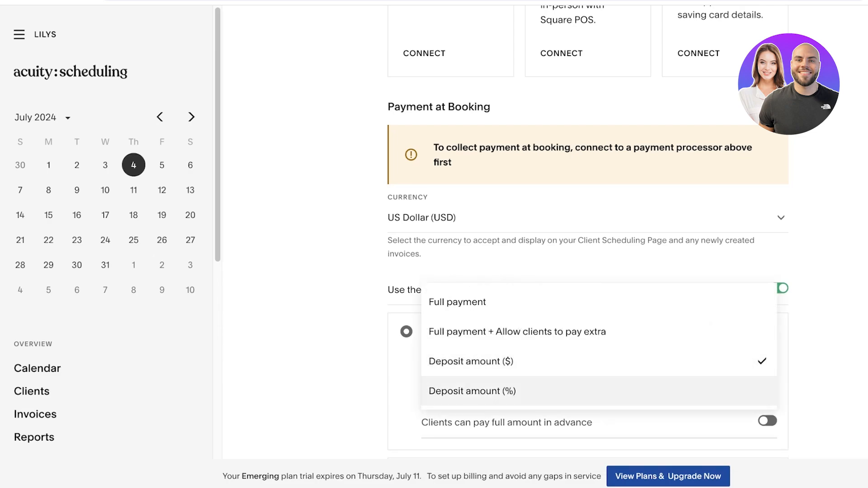
left_click(472, 391)
left_click(746, 361)
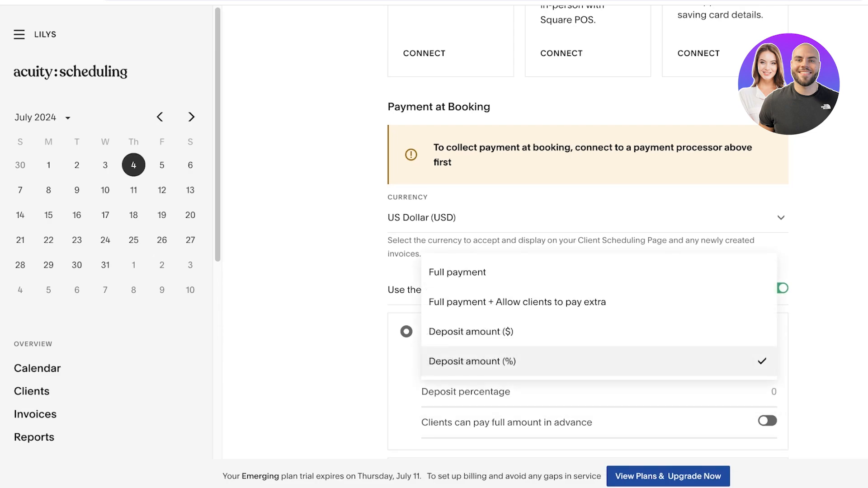
left_click(746, 361)
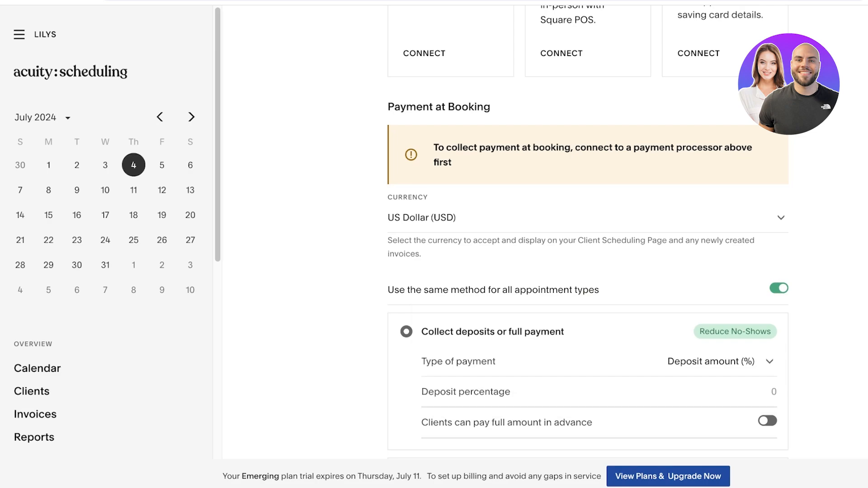
left_click(768, 392)
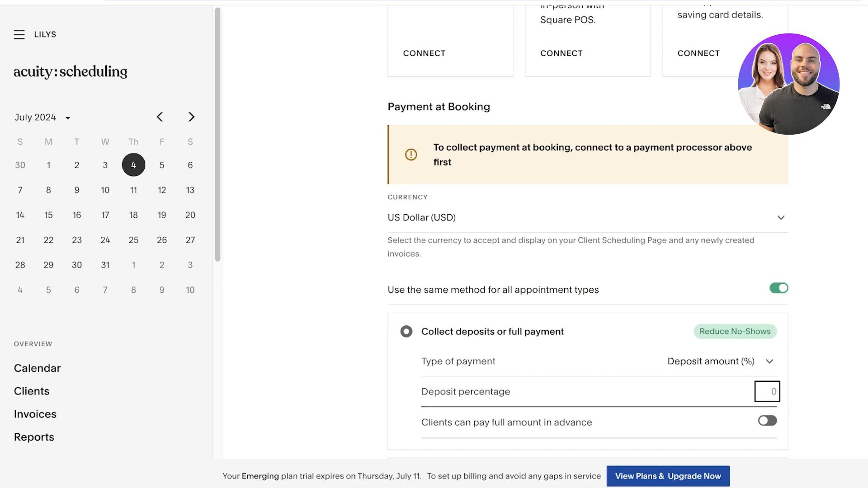
type("30")
Let clients pay the full amount in advance and tip when paying in full.
scroll(588, 228, "down", 3)
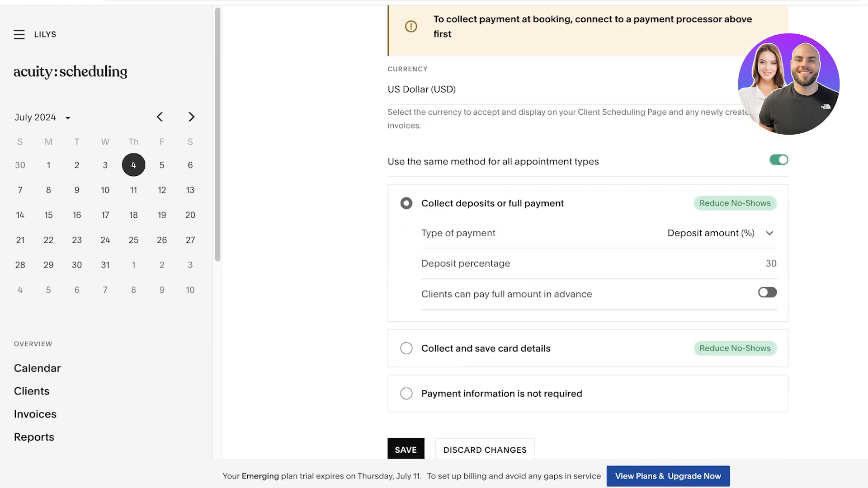
left_click(767, 292)
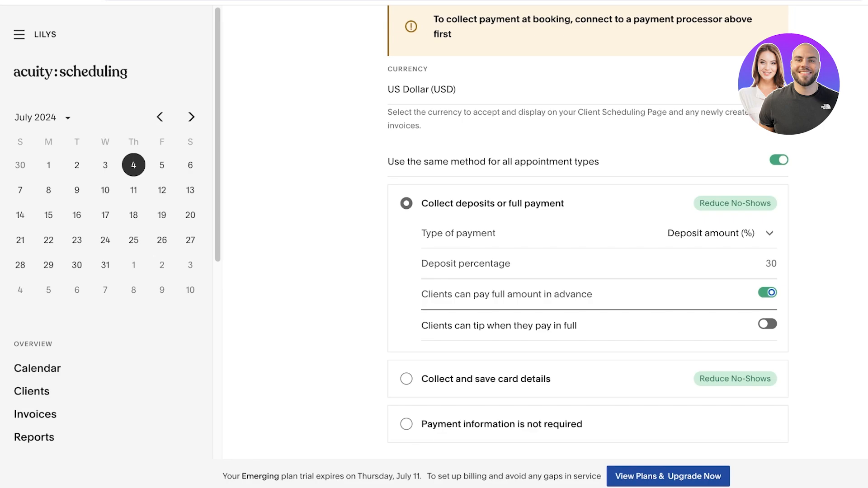
left_click(768, 324)
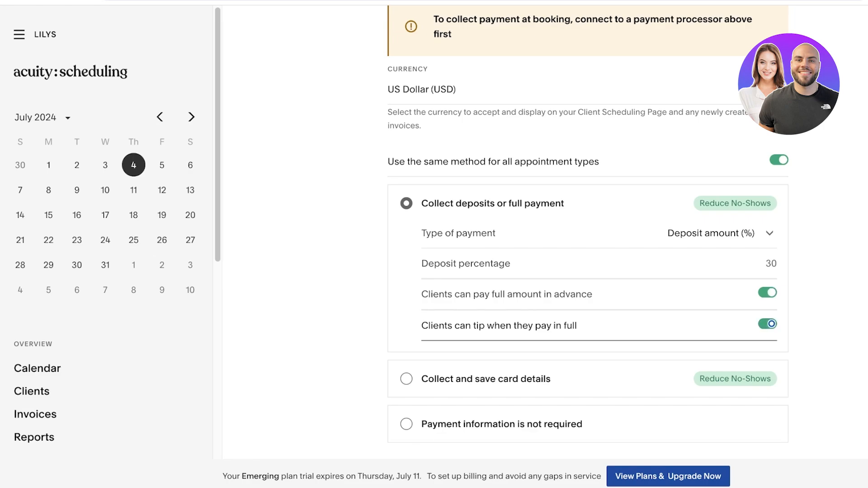
scroll(587, 244, "down", 1)
scroll(587, 244, "up", 10)
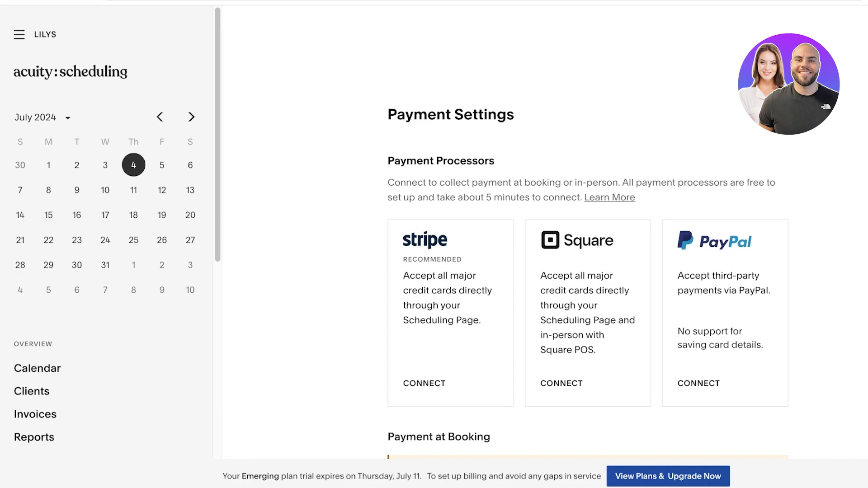
scroll(588, 271, "down", 10)
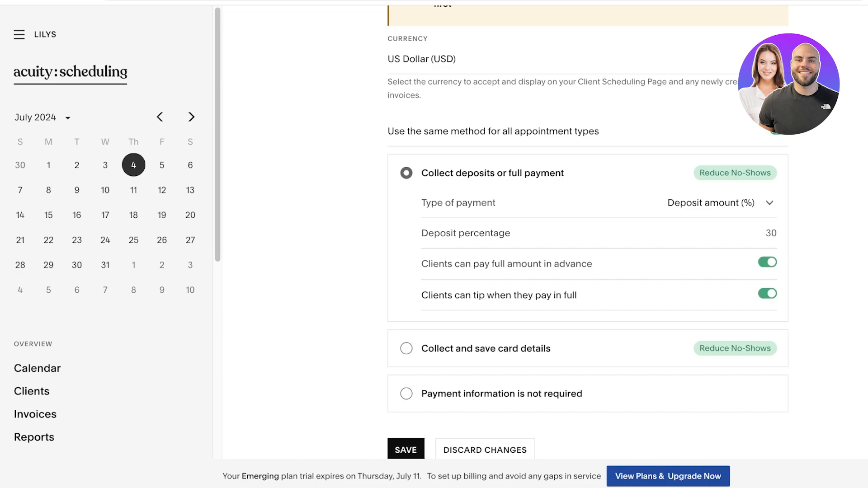
scroll(587, 248, "up", 7)
Go to the Calendar, show Thursday, July 11, 2024, and start blocking off time.
left_click(19, 35)
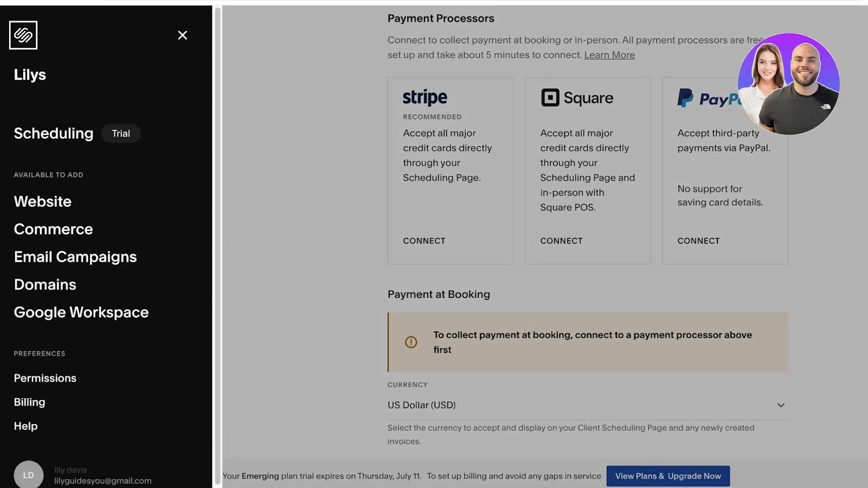
left_click(43, 133)
left_click(424, 34)
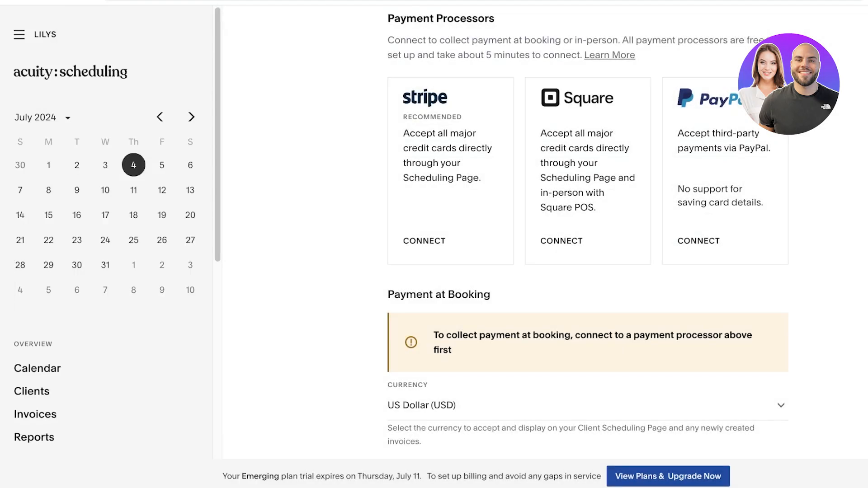
left_click(19, 34)
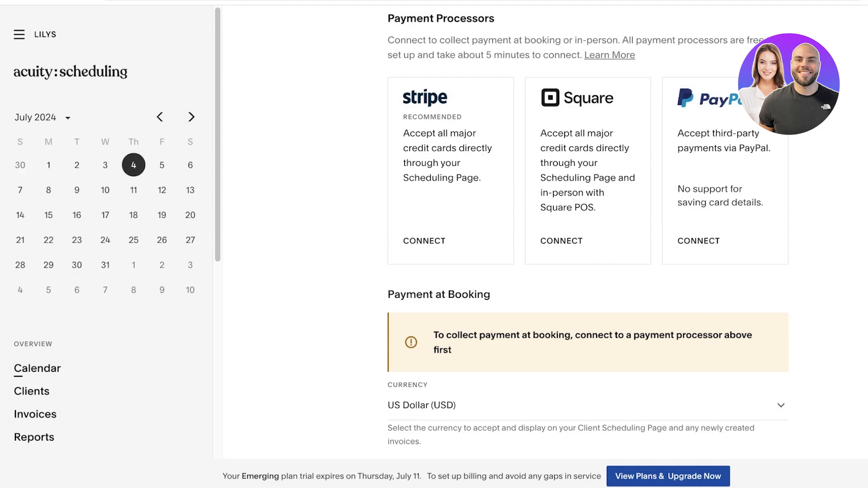
left_click(37, 369)
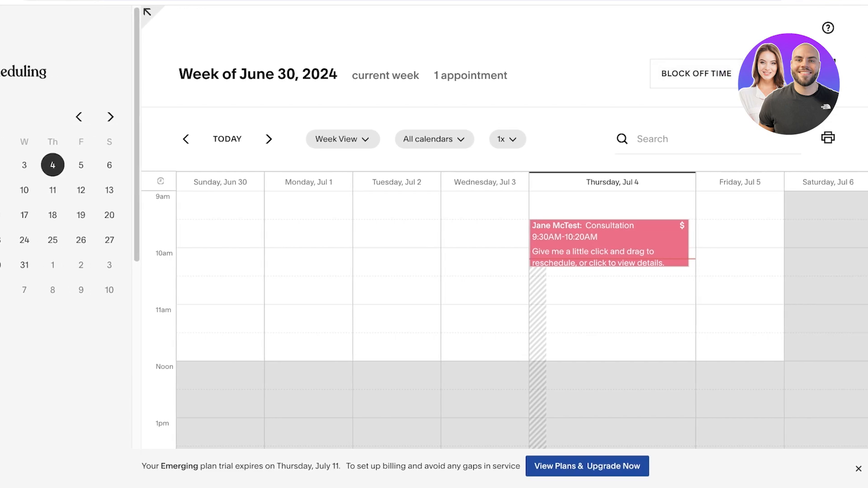
left_click(52, 190)
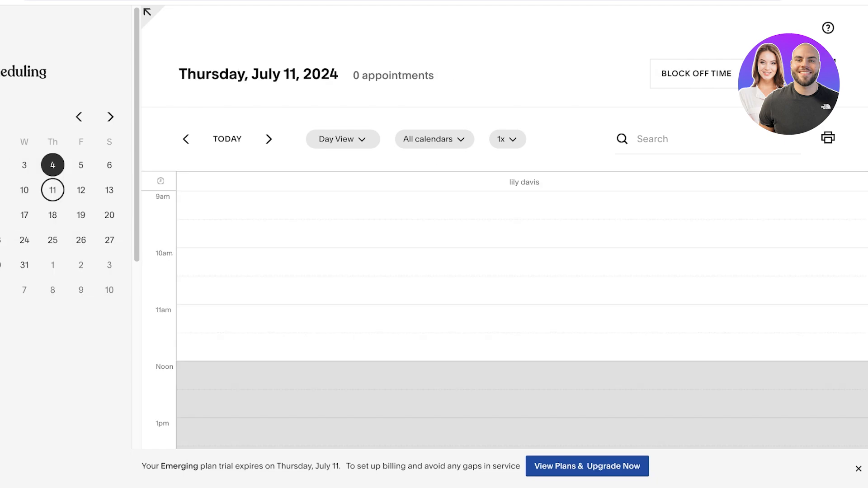
left_click(696, 74)
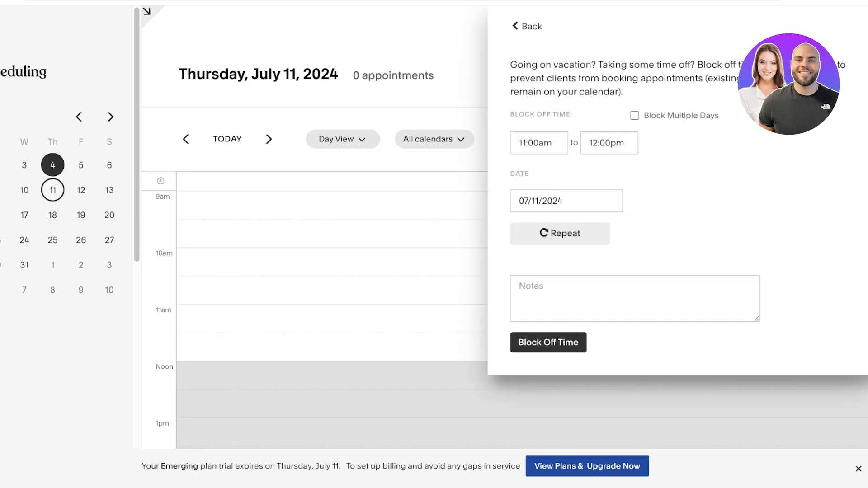
Set the block to run from 9am to 11am, add the note 'Doctors Appointment', and save it.
double_click(540, 143)
triple_click(539, 143)
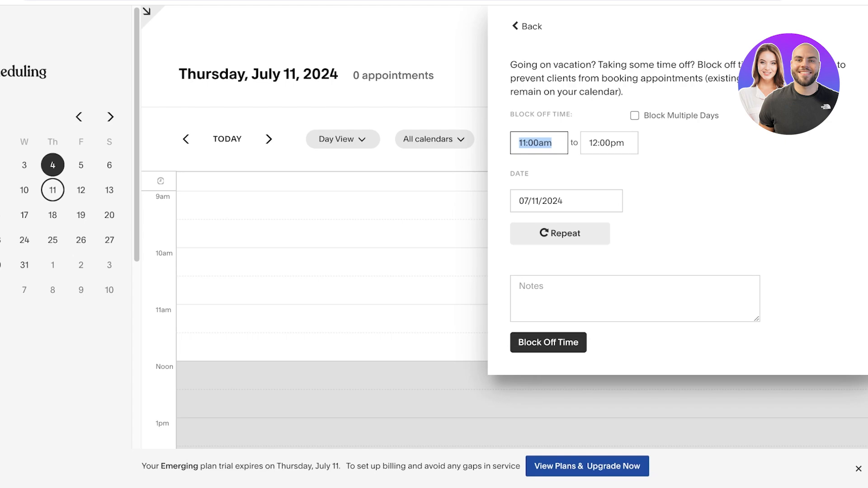
type("9am")
key("Tab")
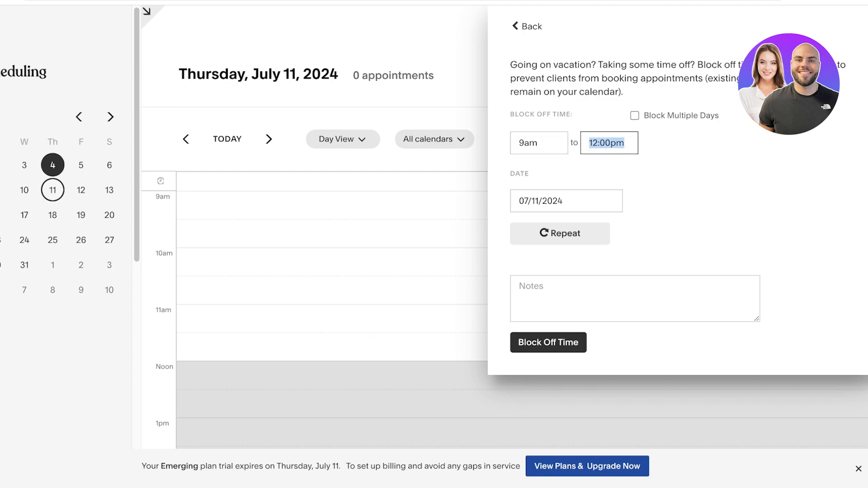
type("11am")
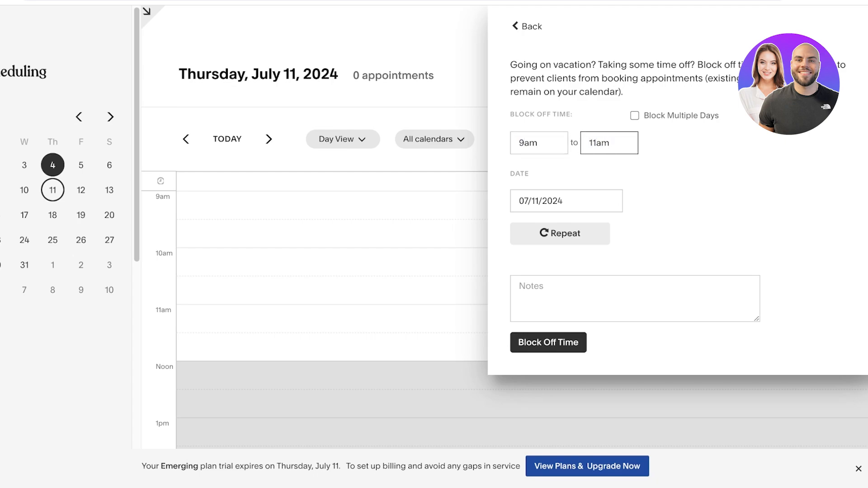
key("Tab")
left_click(565, 293)
type("Doctos")
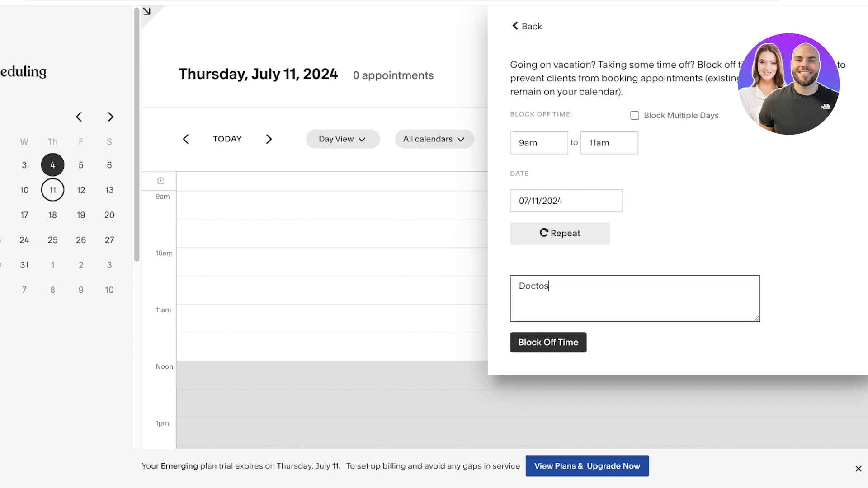
key("BackSpace")
type("rs Appointment")
left_click(549, 342)
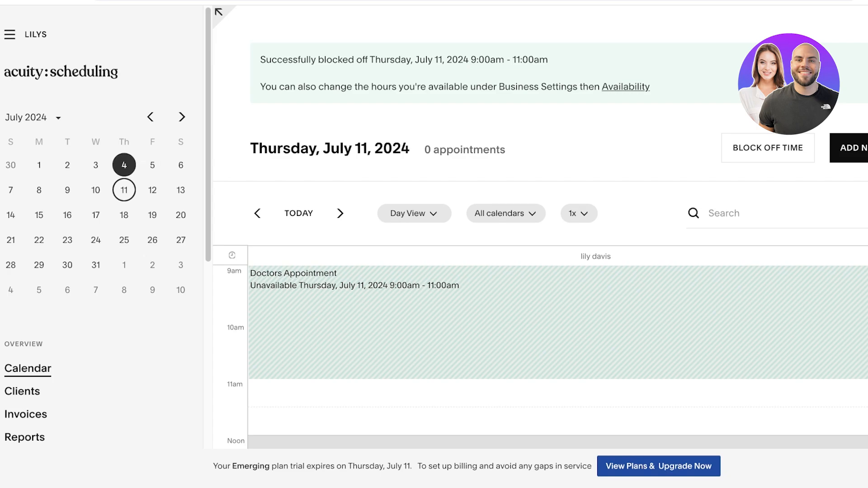
Open the Scheduling Page Link under Client Scheduling Page from the site navigation.
left_click(10, 34)
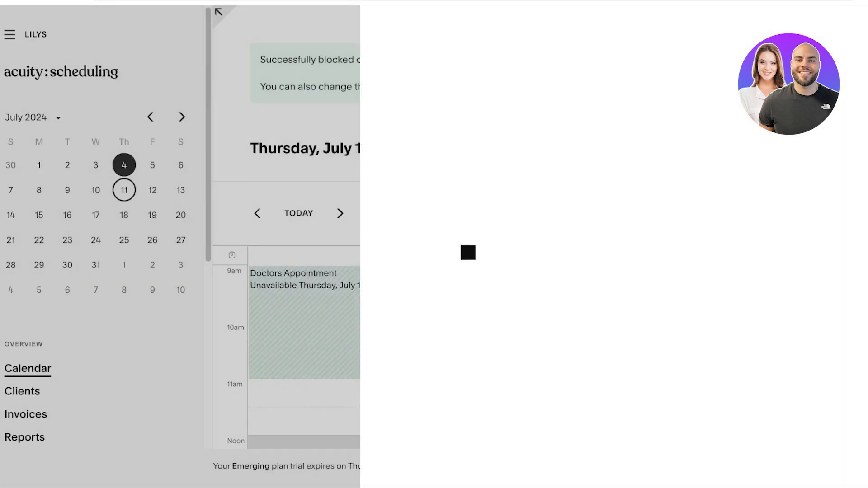
scroll(434, 244, "down", 8)
scroll(434, 244, "up", 10)
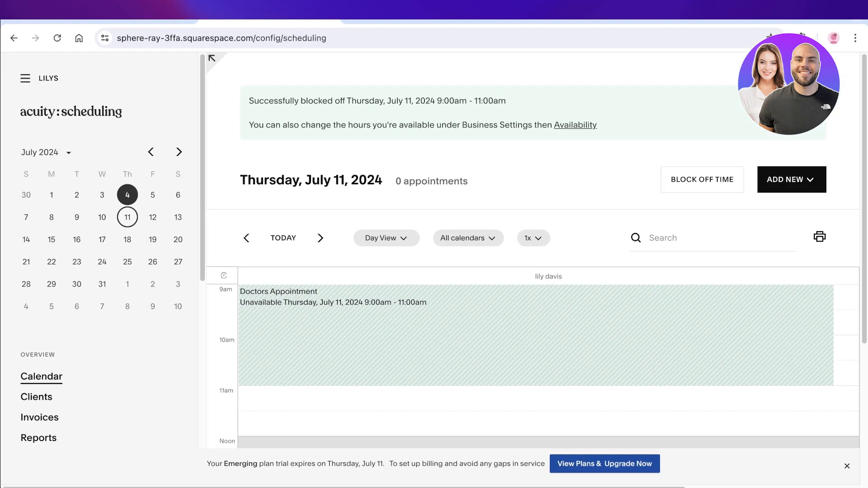
scroll(100, 249, "down", 9)
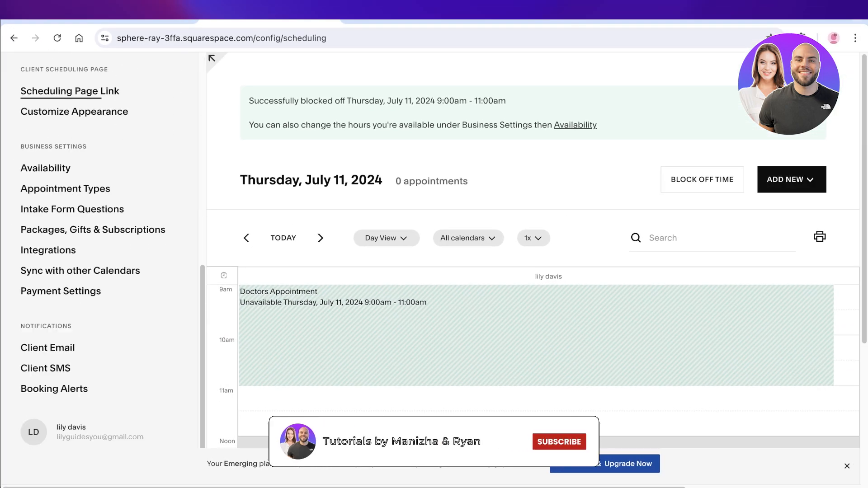
left_click(69, 92)
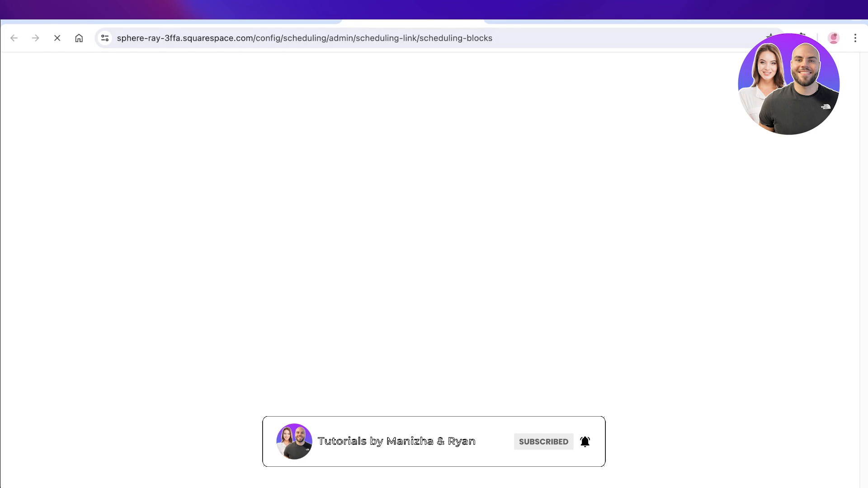